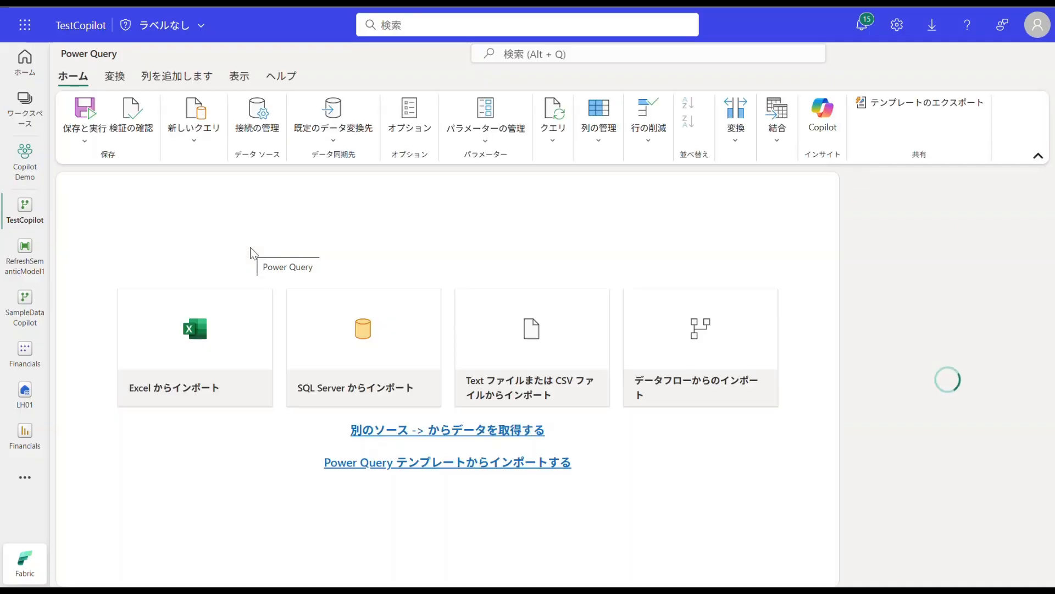
# Step: Start a new query with manual data entry, switch to Excel and copy the whole 売上金額 table on Sheet1
pyautogui.click(194, 137)
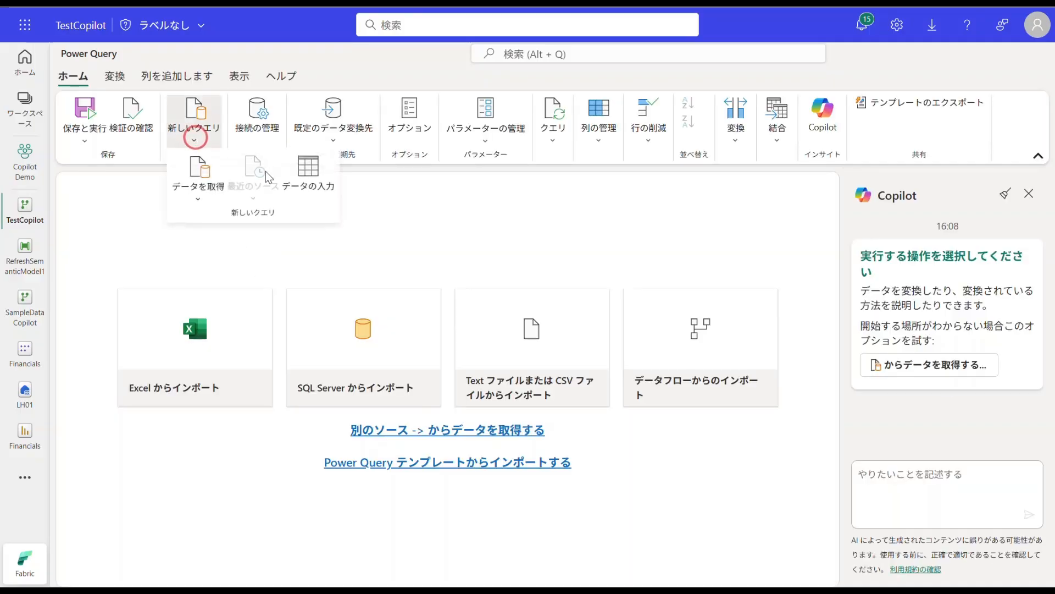
pyautogui.click(305, 170)
pyautogui.hotkey('alt', 'Tab')
pyautogui.click(117, 173)
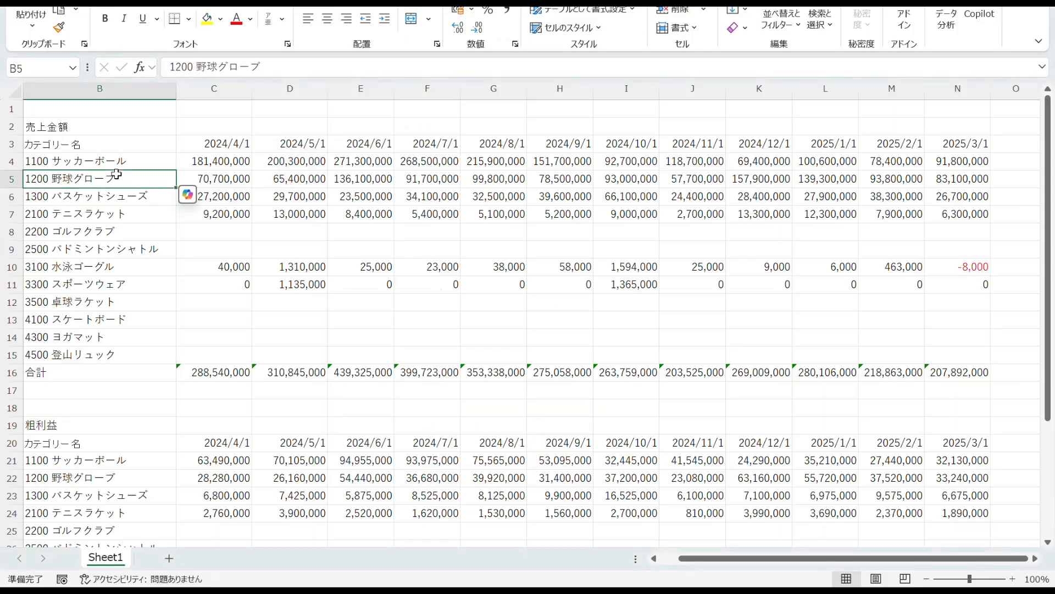
pyautogui.hotkey('ctrl', 'a')
pyautogui.hotkey('ctrl', 'c')
# Step: Switch back to Power Query and create the table from the copied sales data
pyautogui.hotkey('alt', 'Tab')
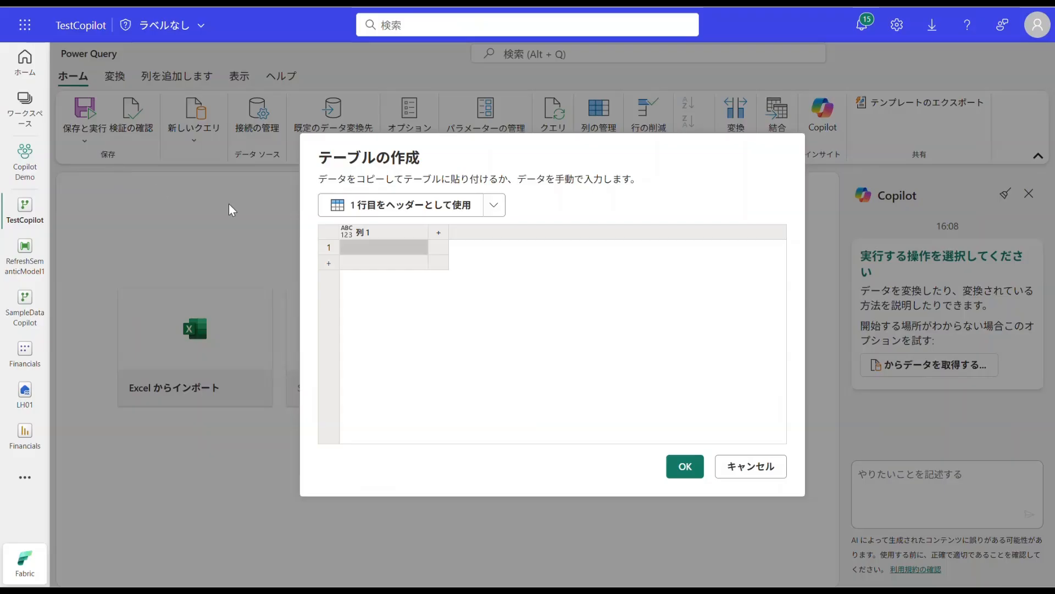
pyautogui.hotkey('ctrl', 'v')
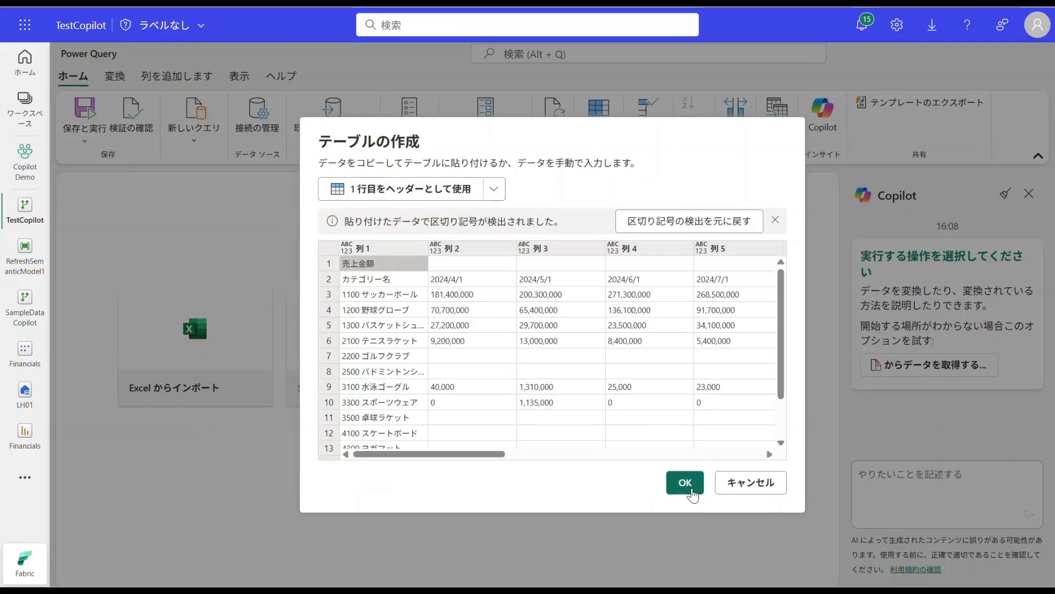
pyautogui.click(691, 493)
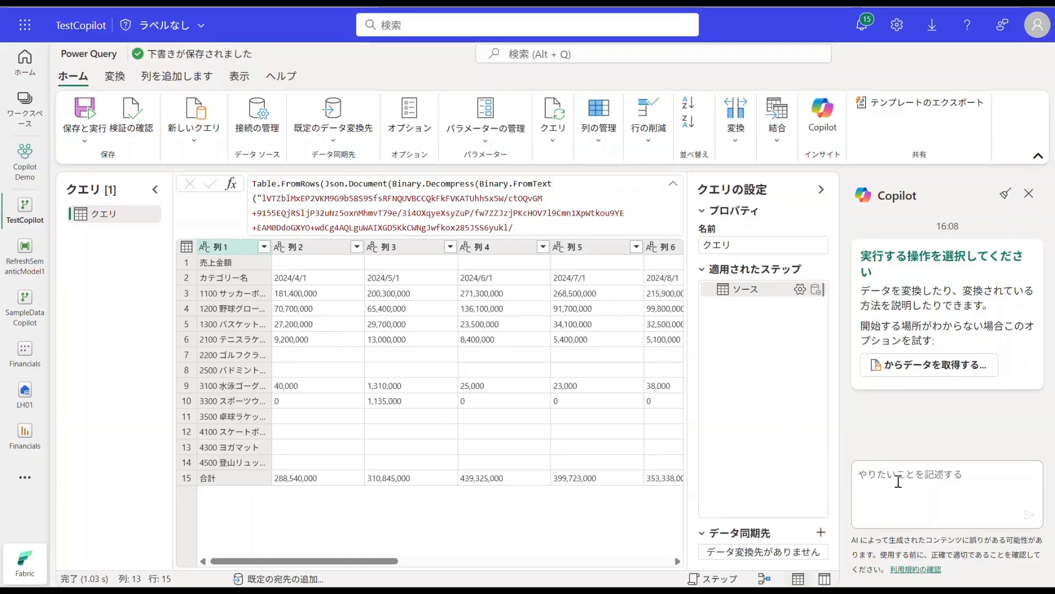
# Step: Try asking Copilot to remove the first row and unpivot by category name: "一行目を削除し、カテゴリー名を基にピボット解除をしてください"
pyautogui.write('一行目を')
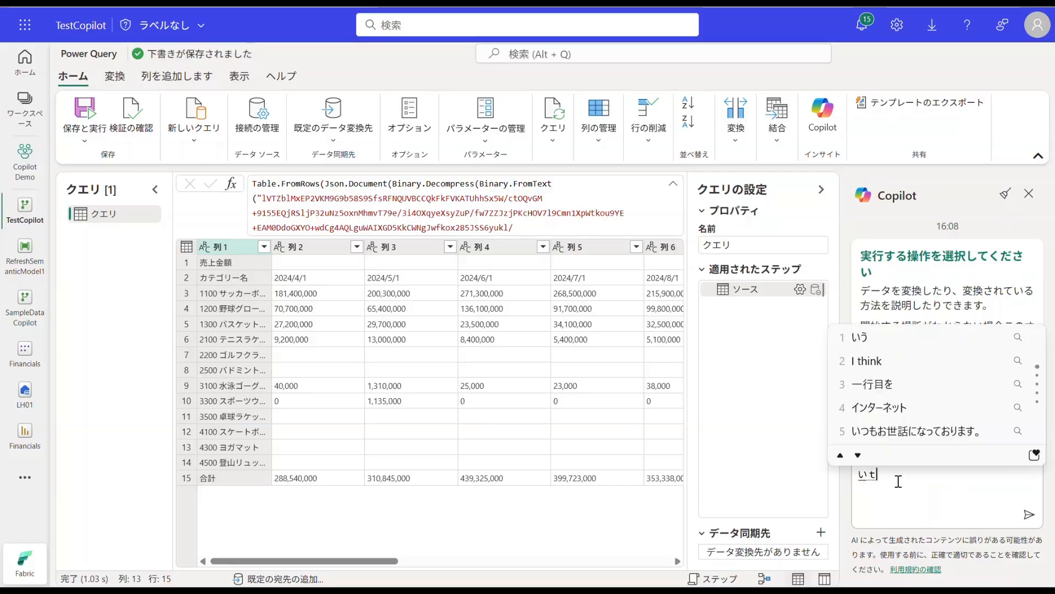
pyautogui.write('削除し、k')
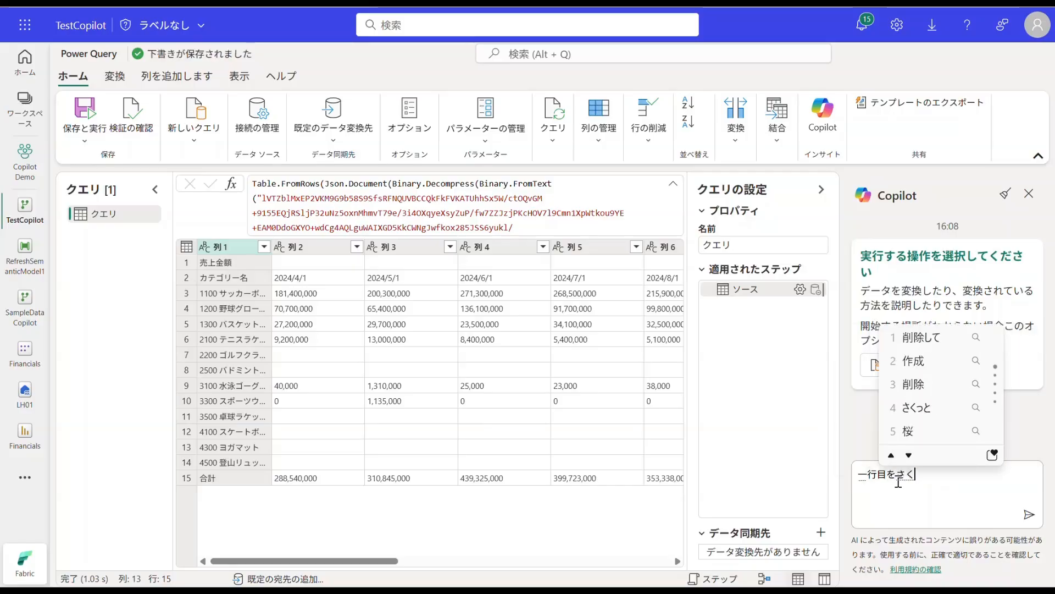
pyautogui.write('カテゴリー名を')
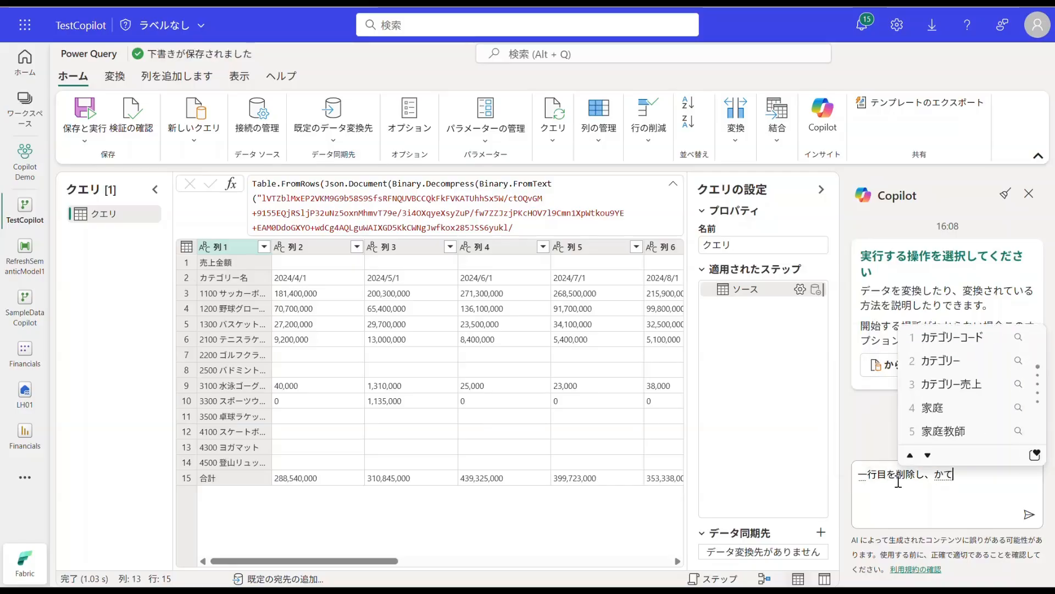
pyautogui.write('基にぴぼっとか')
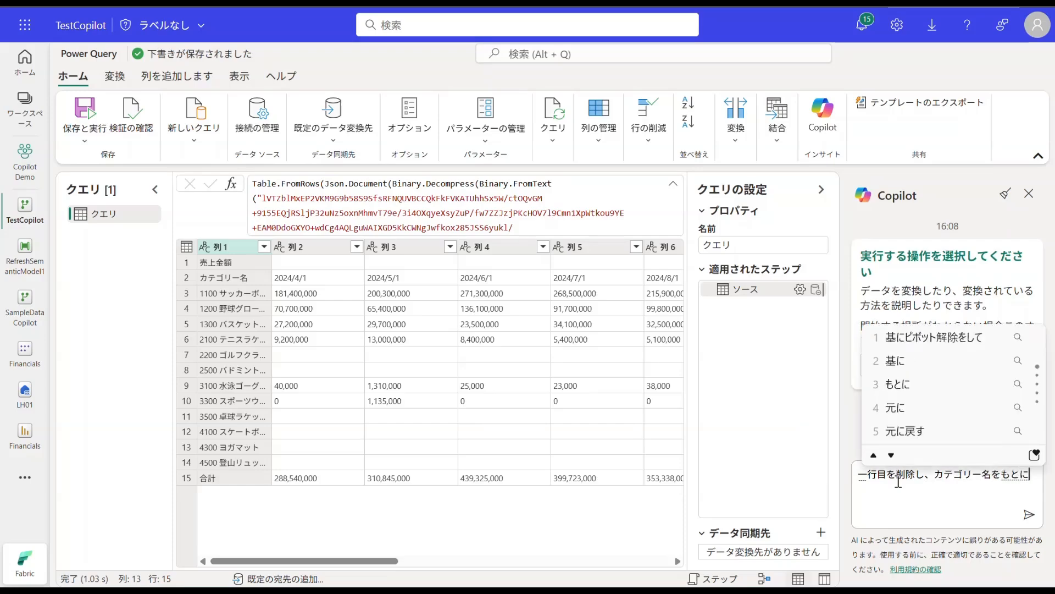
pyautogui.write('いじょをしてくdさ')
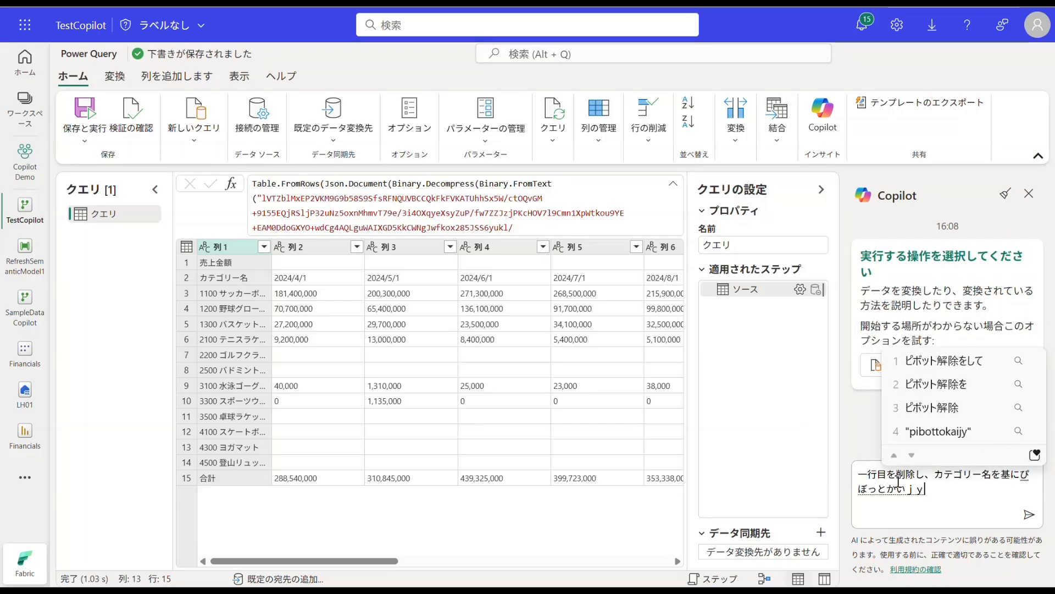
pyautogui.press('BackSpace')
pyautogui.press('BackSpace')
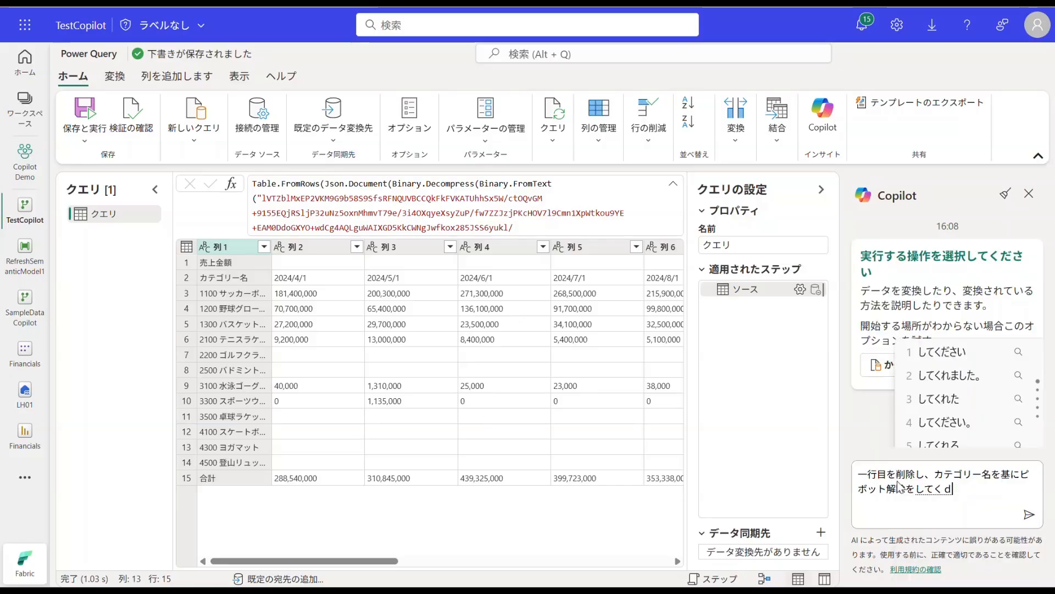
pyautogui.write('ださい')
pyautogui.press('Return')
pyautogui.press('Return')
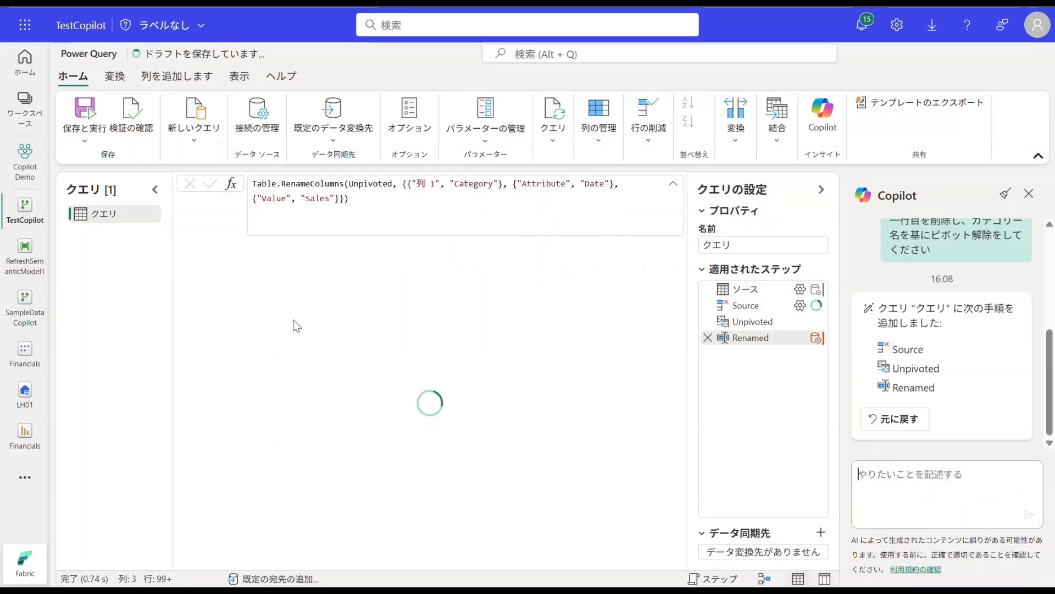
# Step: Inspect the values in the unpivoted Date column and revert the steps Copilot added to the query
pyautogui.click(301, 247)
pyautogui.click(319, 246)
pyautogui.click(302, 355)
pyautogui.scroll(-9, 307, 362)
pyautogui.scroll(9, 312, 370)
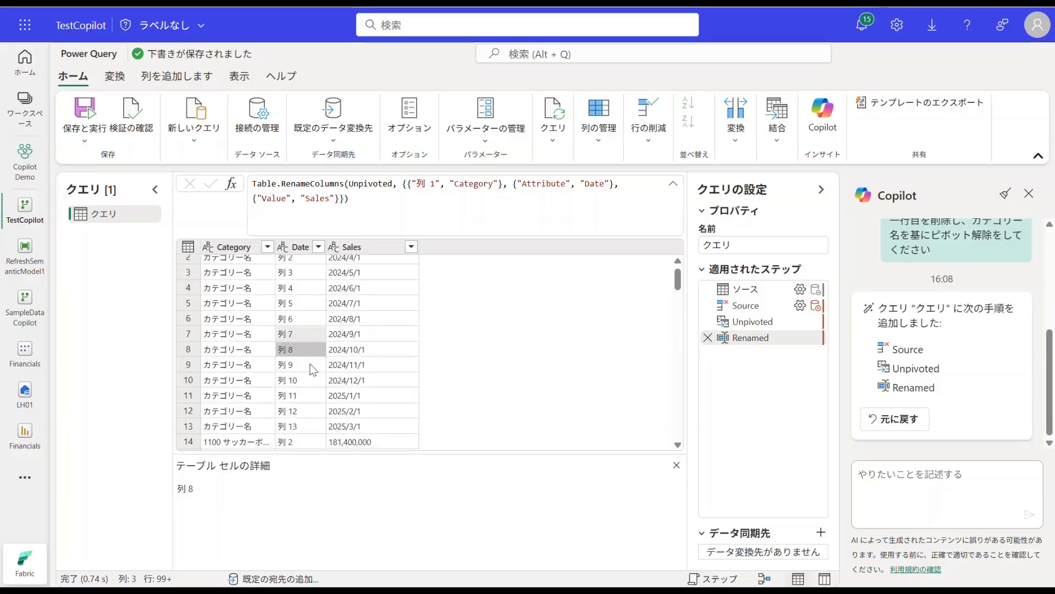
pyautogui.click(901, 421)
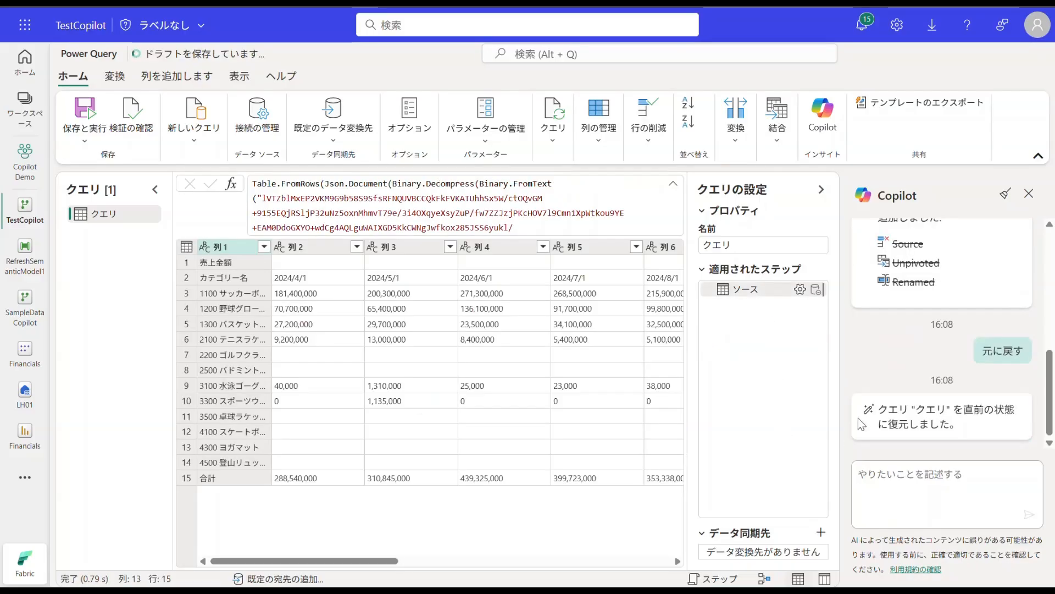
# Step: Resend the unpivot prompt to Copilot with "ヘッダーを昇格し、" inserted before "カテゴリー名", and widen the カテゴリー名 column
pyautogui.write('一行目を削除し、カテゴリー名を基にピボット解除をしてください')
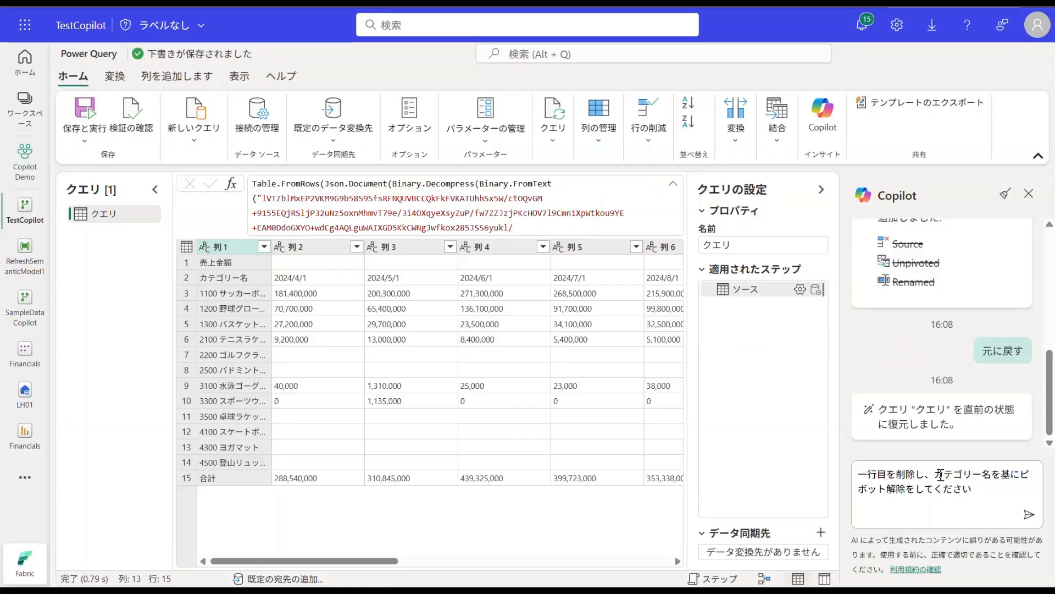
pyautogui.write('ヘッダーを昇格し、')
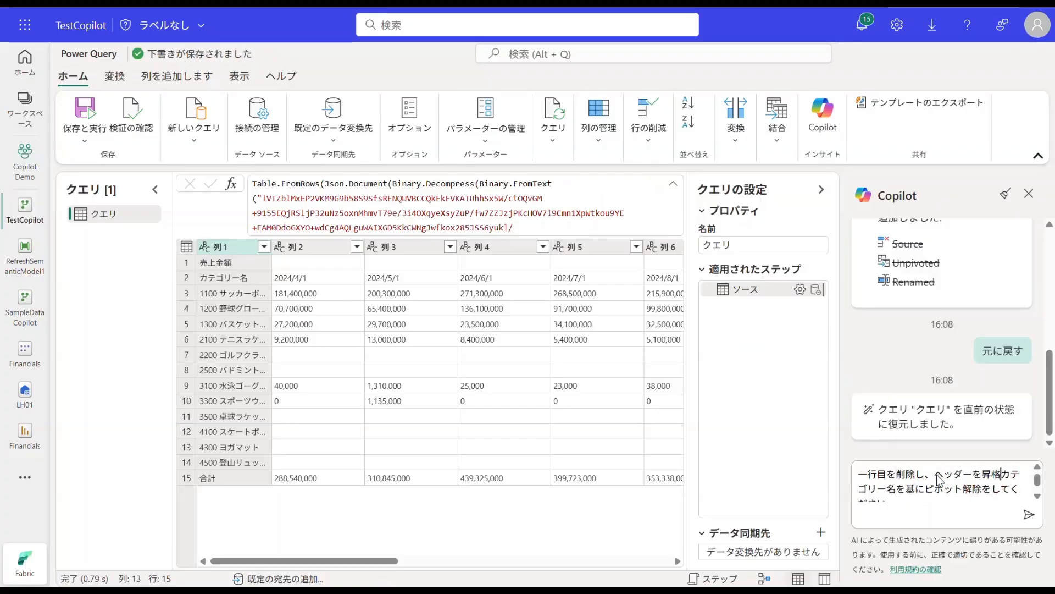
pyautogui.press('Return')
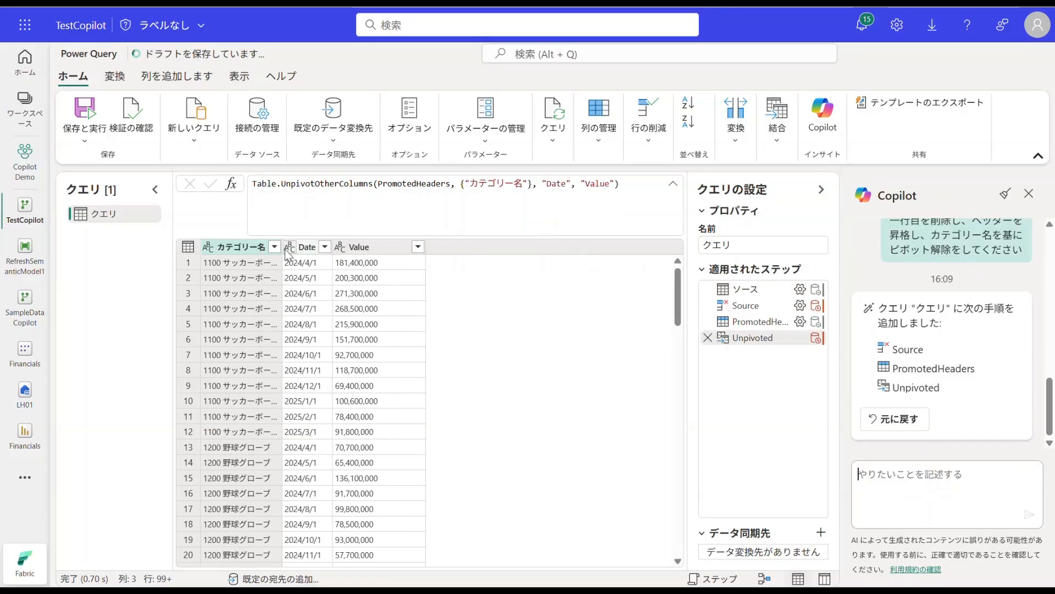
pyautogui.moveTo(283, 250); pyautogui.dragTo(317, 250)
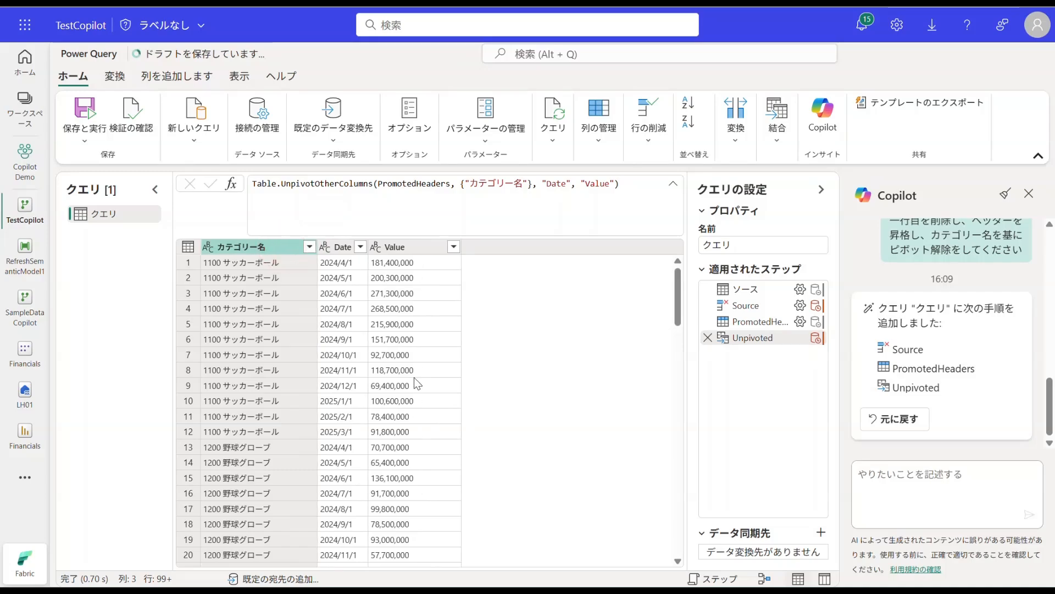
# Step: Ask Copilot to split the category name column in two: "カテゴリー名の列を分割して、カテゴリーコード、カテゴリーという列名に"
pyautogui.click(892, 473)
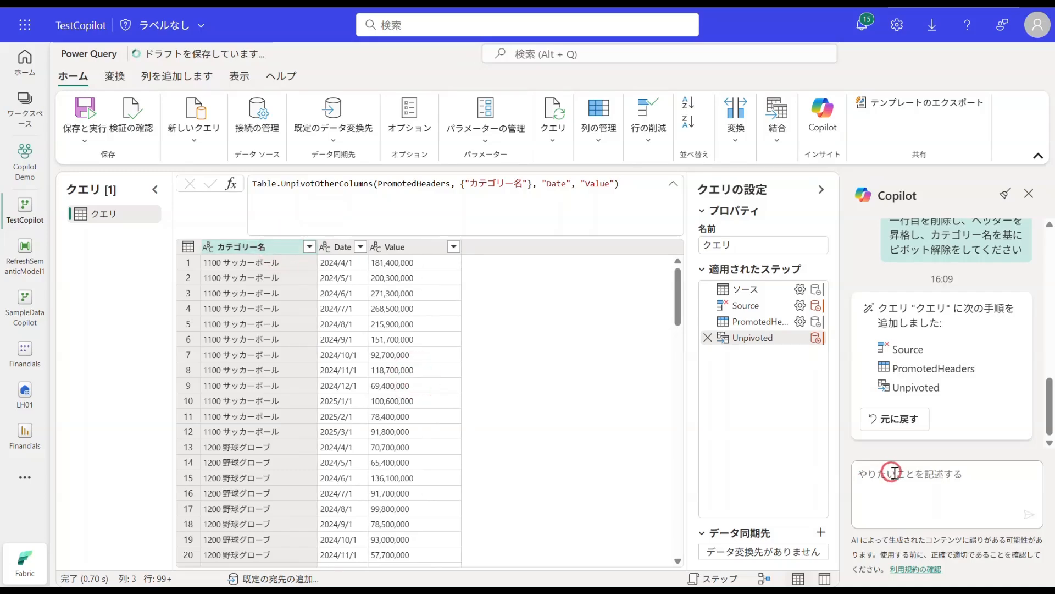
pyautogui.write('かてごりーめ')
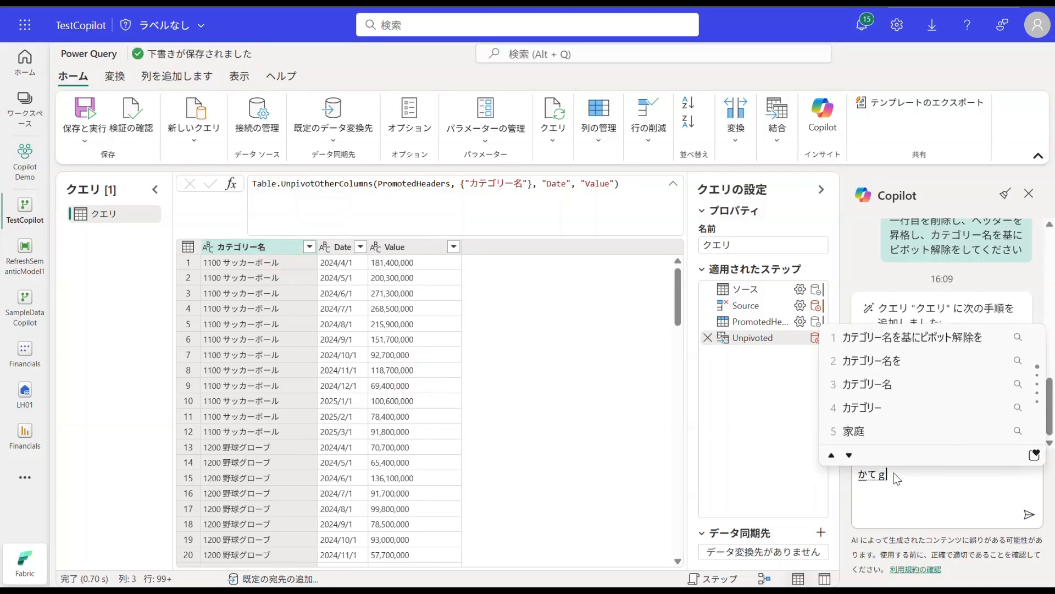
pyautogui.write('の列')
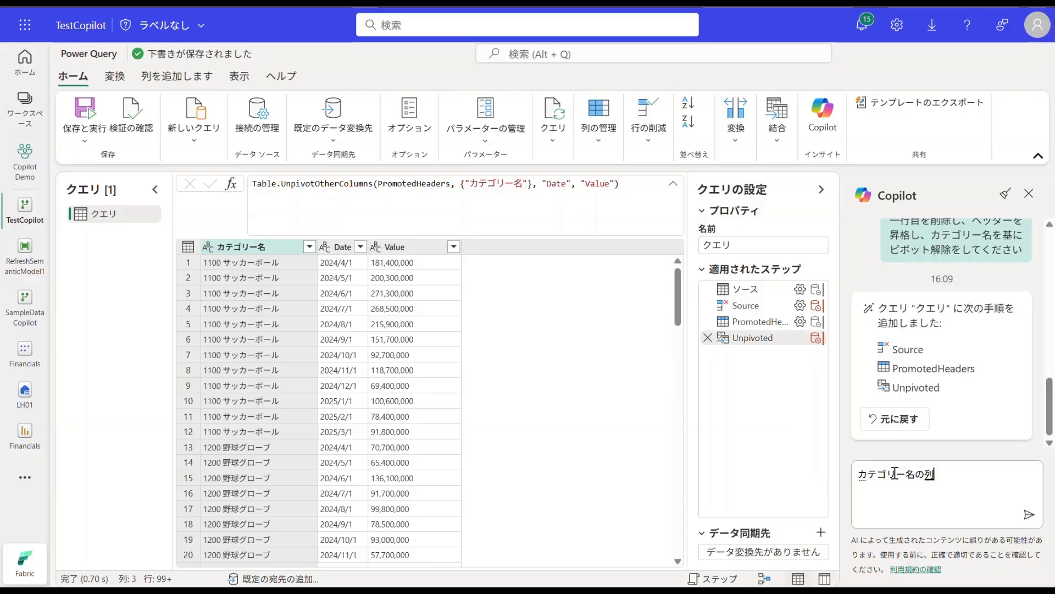
pyautogui.write('をぶんかつして')
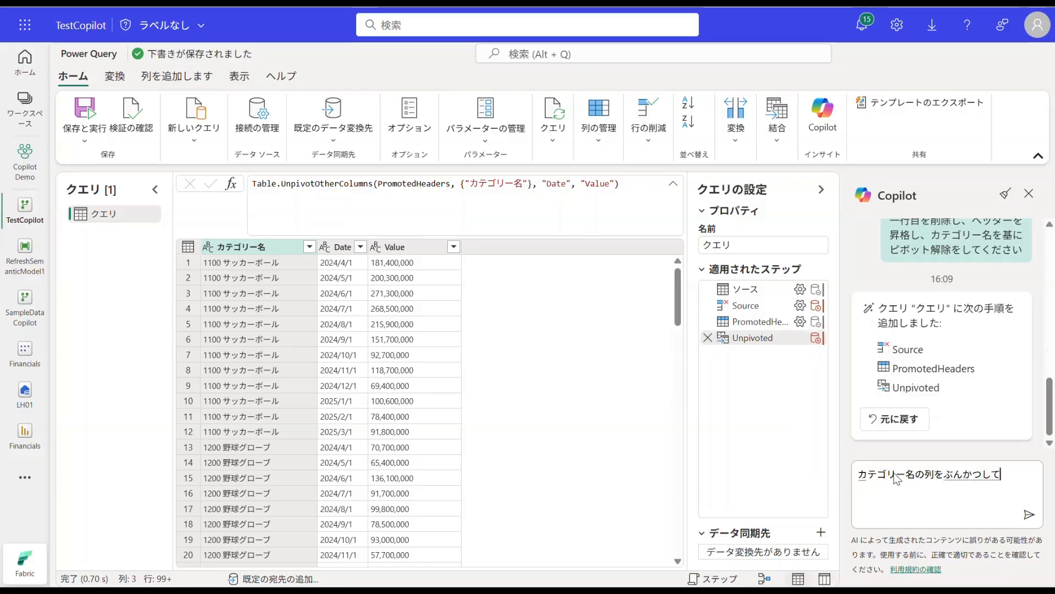
pyautogui.press('BackSpace')
pyautogui.press('BackSpace')
pyautogui.press('BackSpace')
pyautogui.press('BackSpace')
pyautogui.press('BackSpace')
pyautogui.press('BackSpace')
pyautogui.write('分割して、かてごりーこーど')
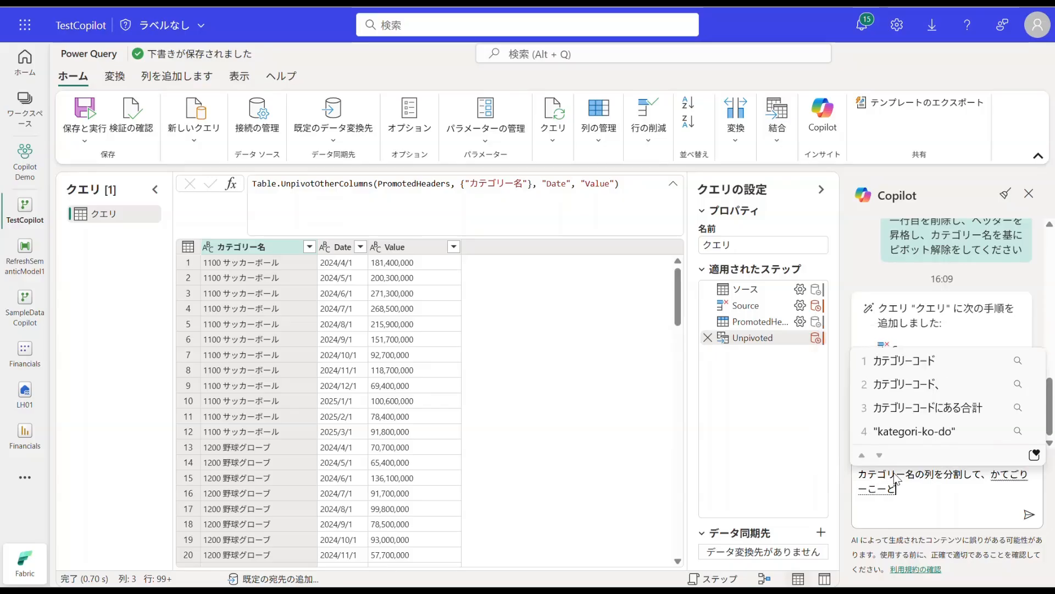
pyautogui.write('、かてごりーというれ')
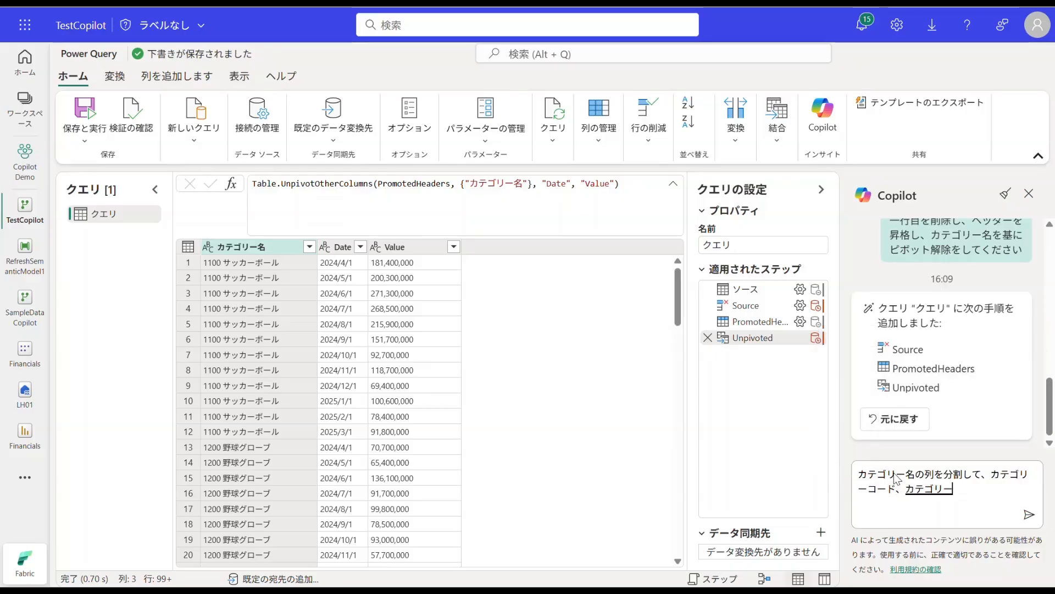
pyautogui.write('つめいに')
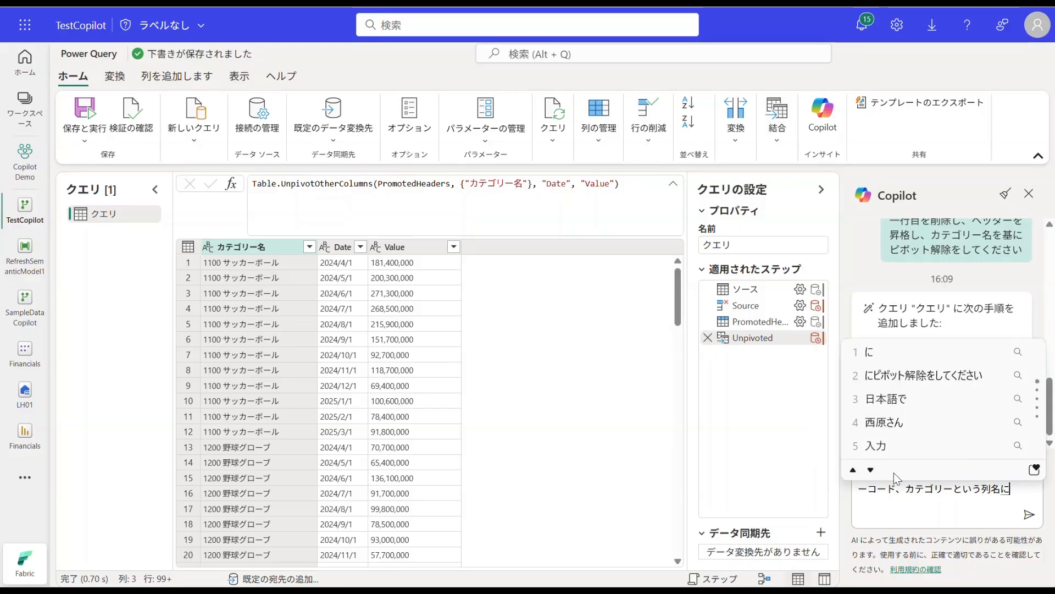
pyautogui.press('Return')
pyautogui.press('Return')
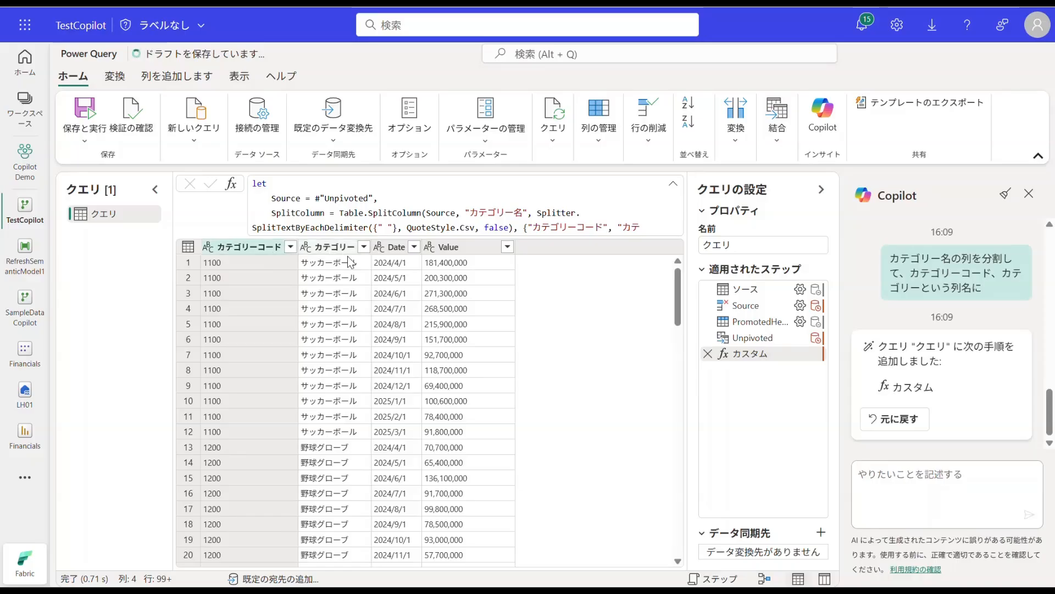
# Step: Ask Copilot to set data types and rename the Value column: "全ての列にデータ型を指定し、Valueを金額にリネーム"
pyautogui.write('全ての列つ')
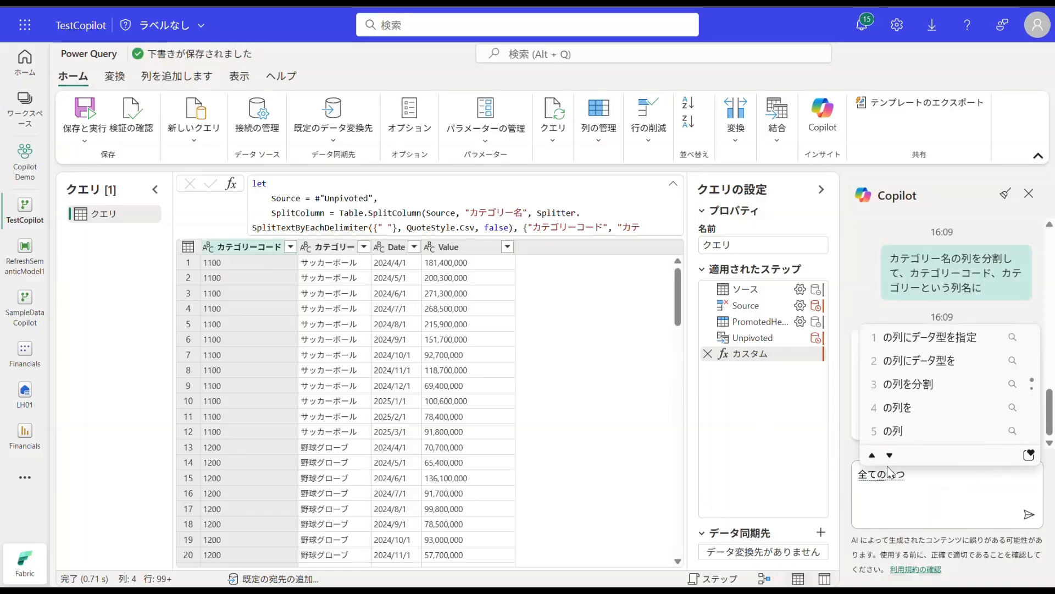
pyautogui.press('BackSpace')
pyautogui.write('にデータ型')
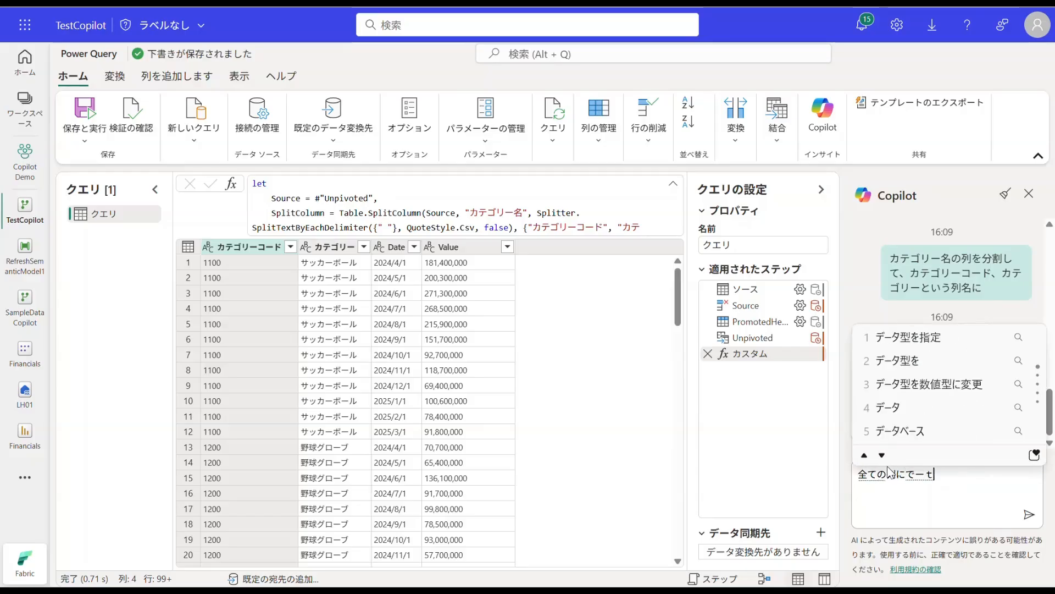
pyautogui.write('を指定し、')
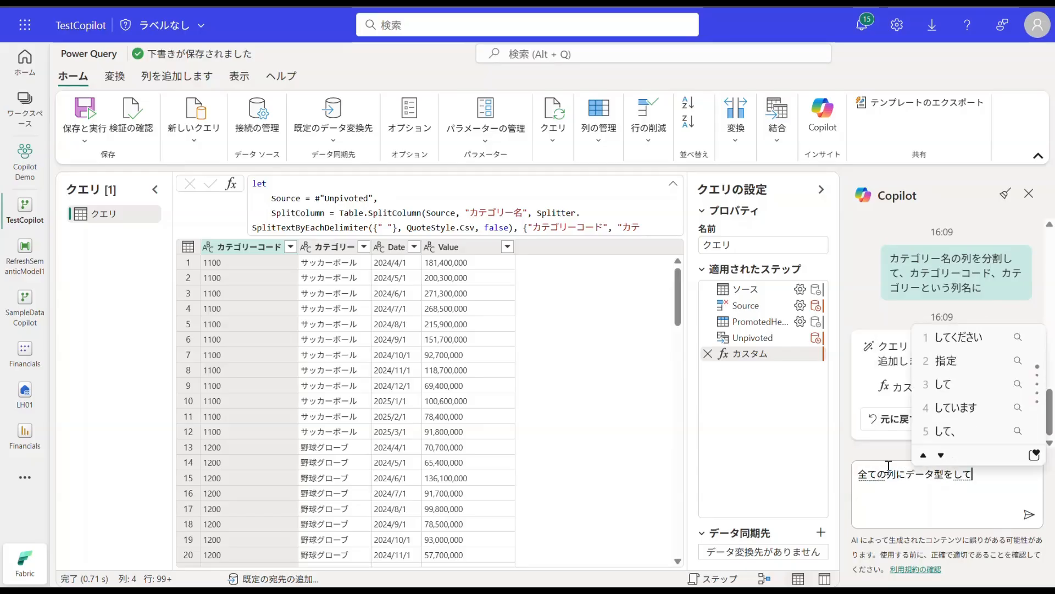
pyautogui.write('Value')
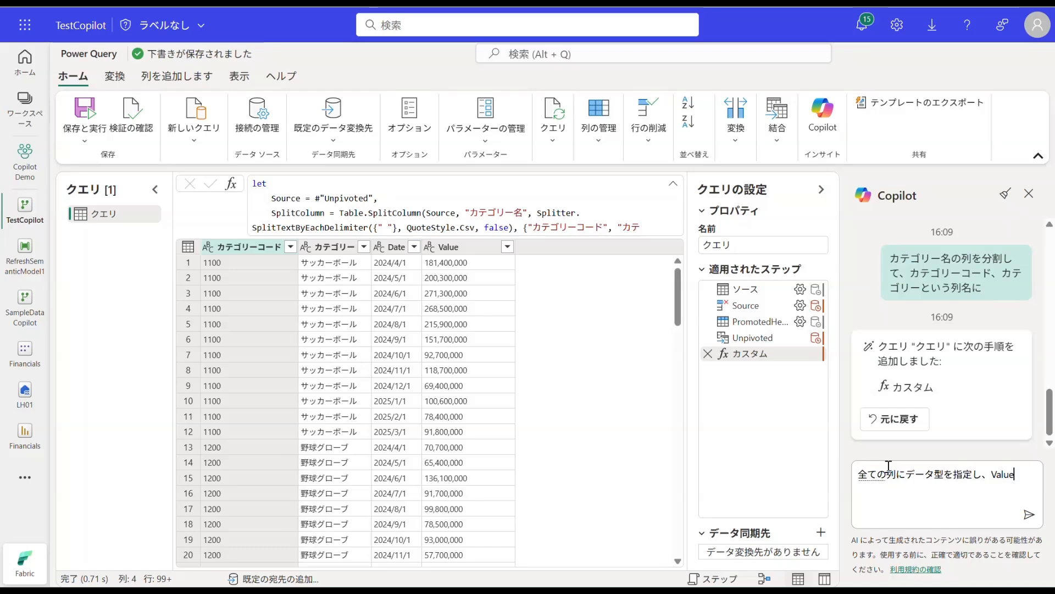
pyautogui.write('をきngakunirine-mu')
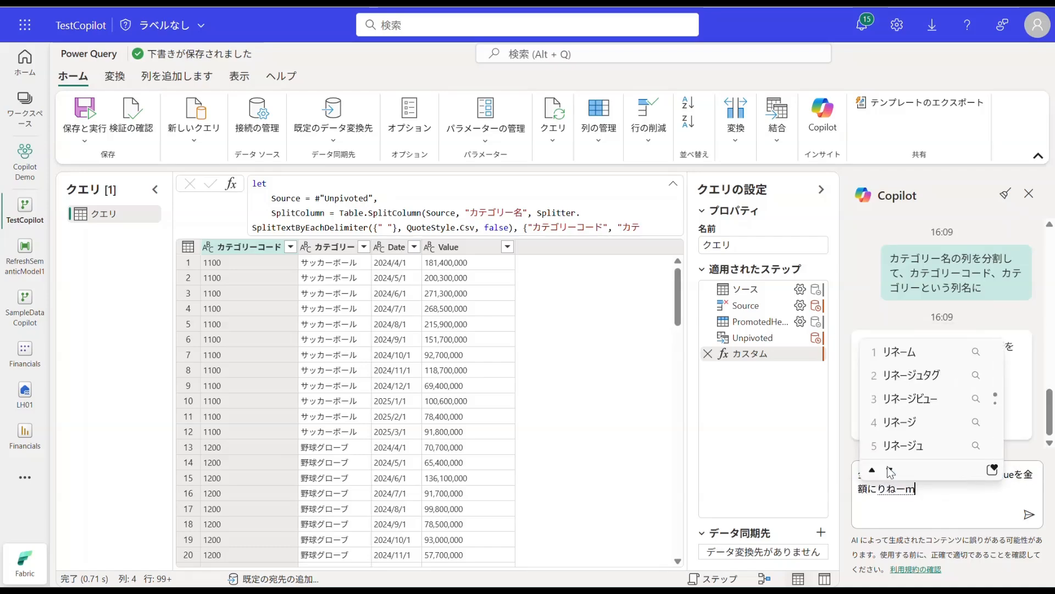
pyautogui.press('Return')
pyautogui.press('Return')
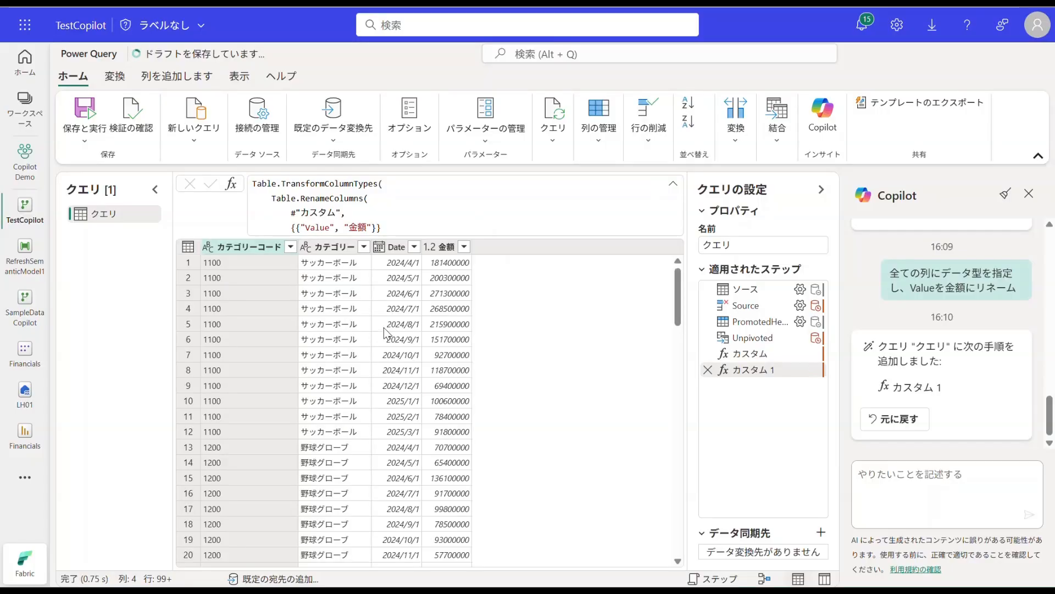
# Step: Examine the complete list of values in the カテゴリーコード column's filter, loading more values, and leave without filtering
pyautogui.click(290, 247)
pyautogui.click(530, 470)
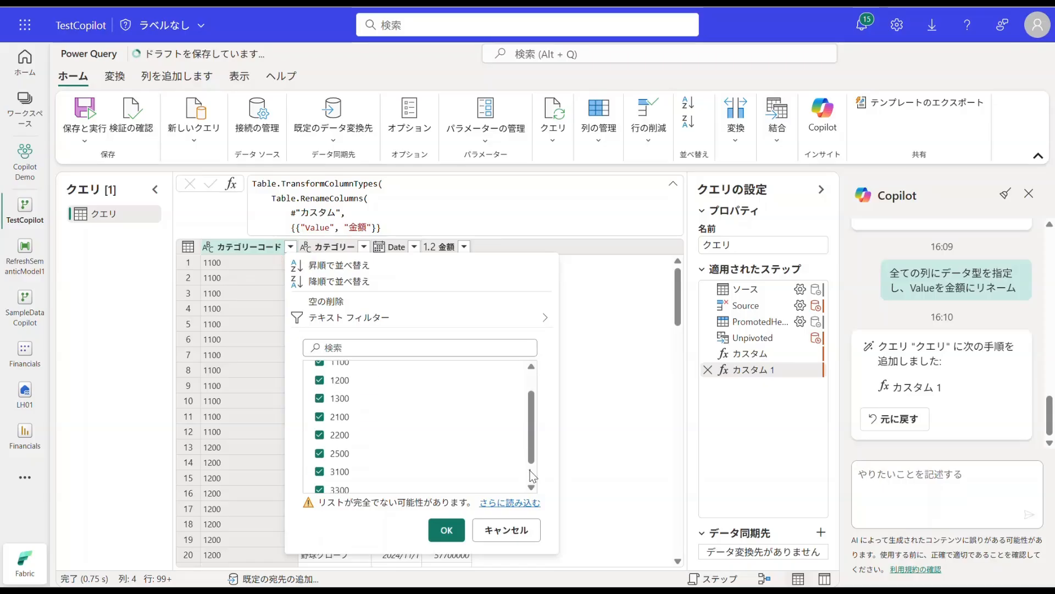
pyautogui.click(518, 505)
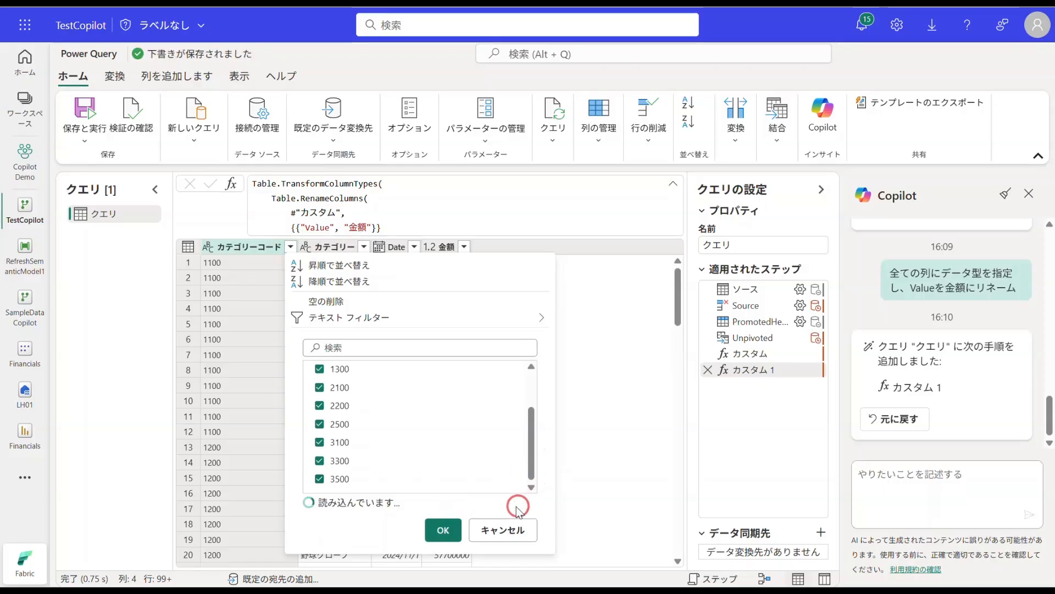
pyautogui.moveTo(533, 428); pyautogui.dragTo(533, 455)
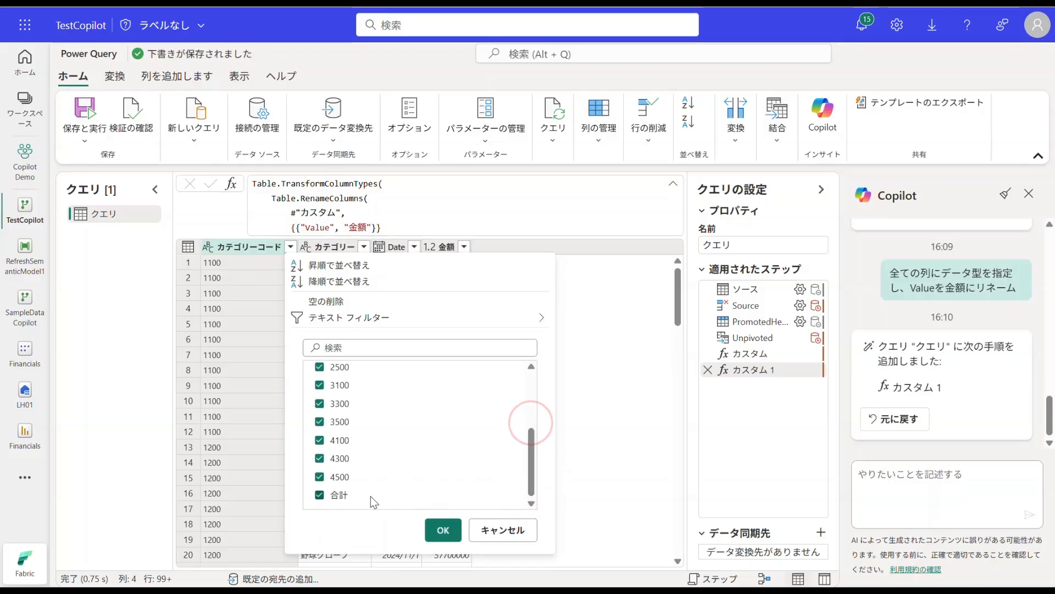
pyautogui.click(503, 530)
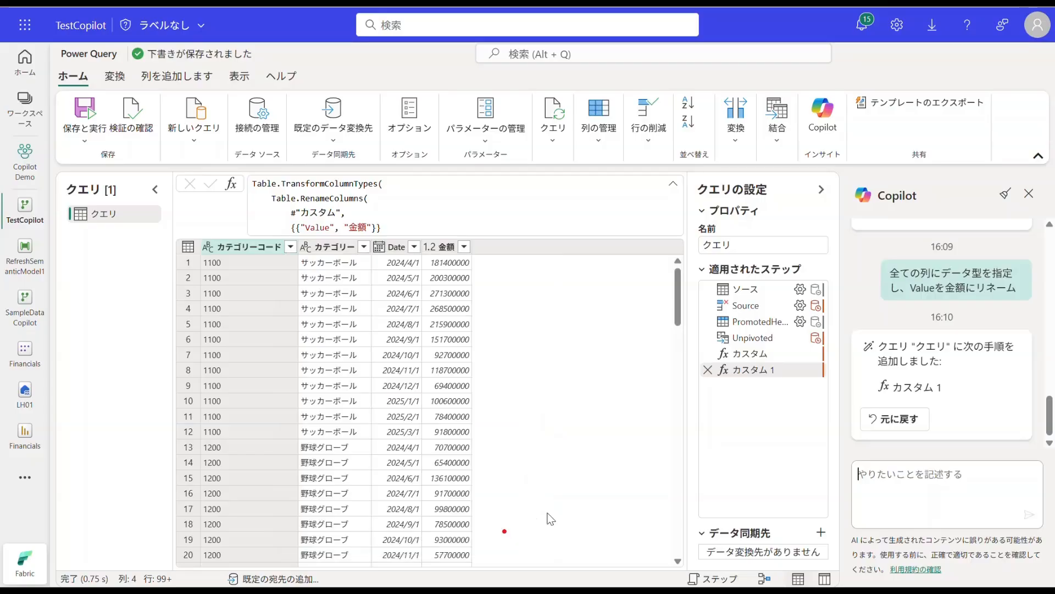
# Step: Begin a new Copilot request for removing the total rows: "カテゴリーコードにある合計を削除し、"
pyautogui.click(880, 478)
pyautogui.write('かてごり')
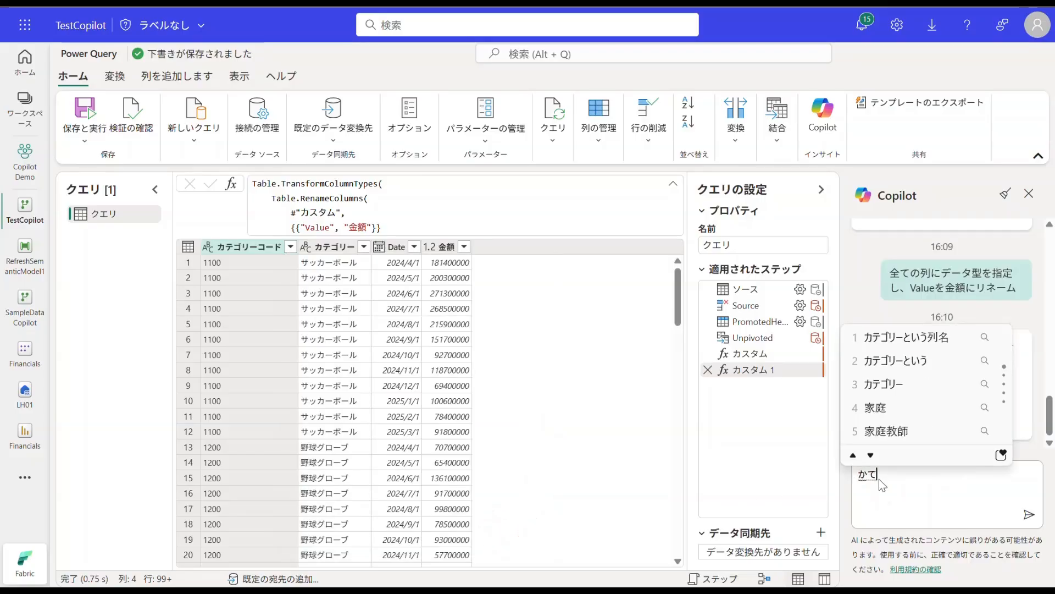
pyautogui.press('space')
pyautogui.press('Return')
pyautogui.write('コードにある')
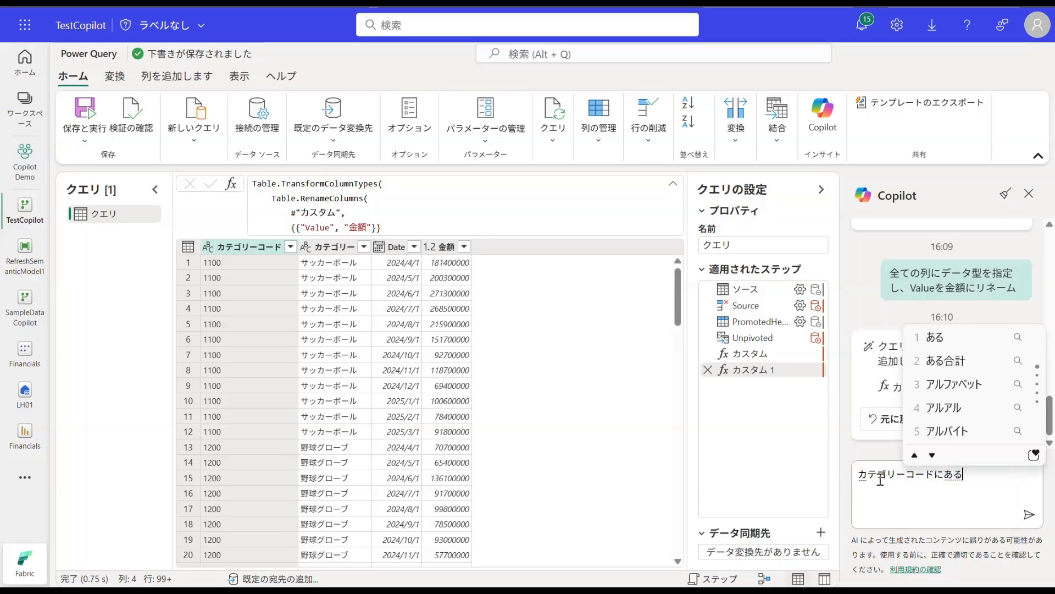
pyautogui.press('Return')
pyautogui.write('ごうけい')
pyautogui.press('space')
pyautogui.press('Return')
pyautogui.write('をさくjょし、')
pyautogui.press('space')
pyautogui.press('Return')
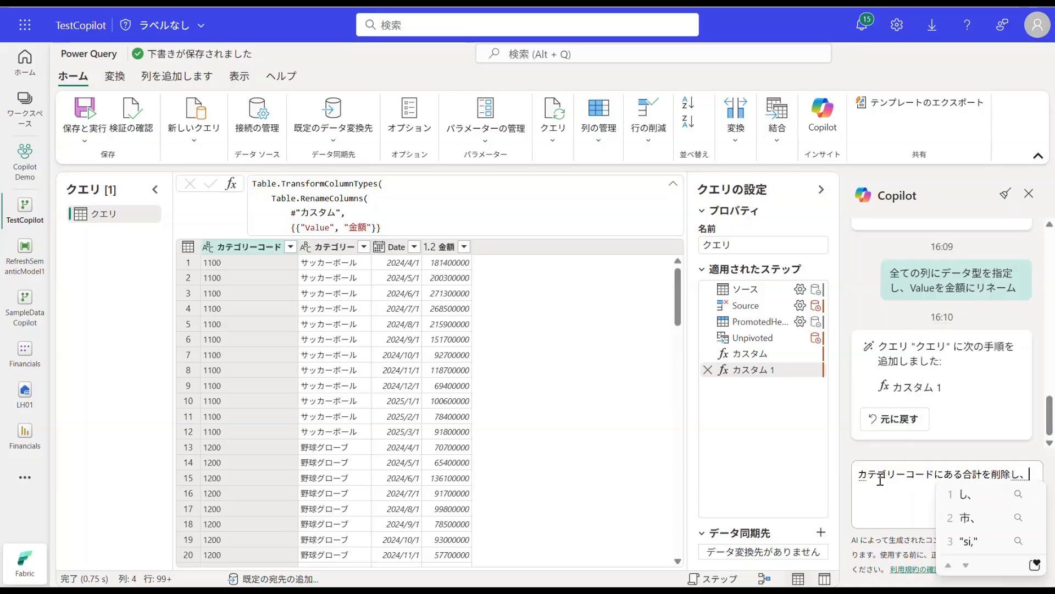
# Step: Complete the Copilot request with "カテゴリーコードのデータ型を数値型に変更" and send it
pyautogui.write('kategori-ko-dono')
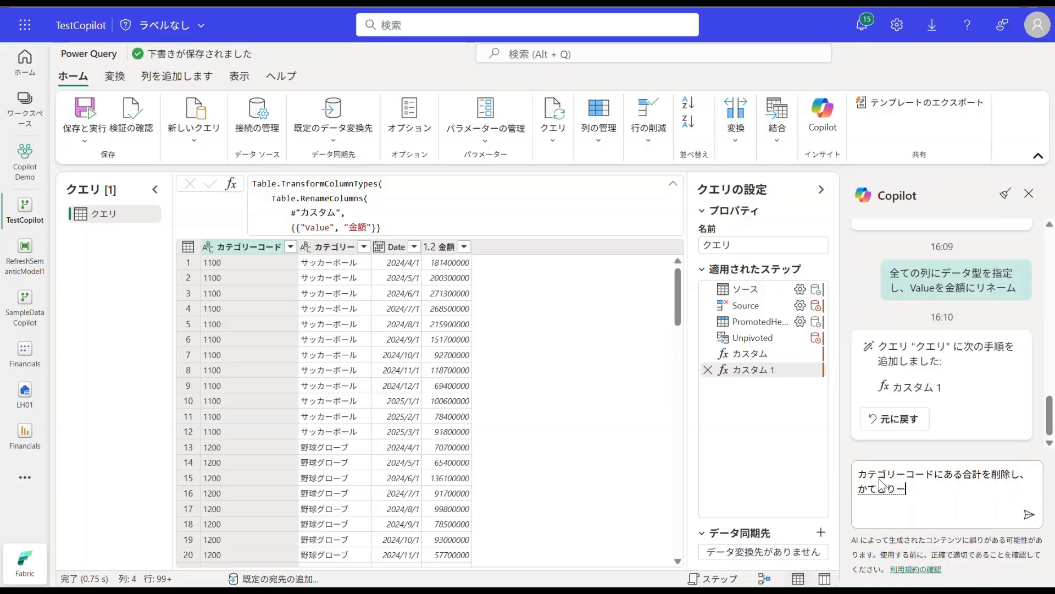
pyautogui.press('Return')
pyautogui.write('de-tagata')
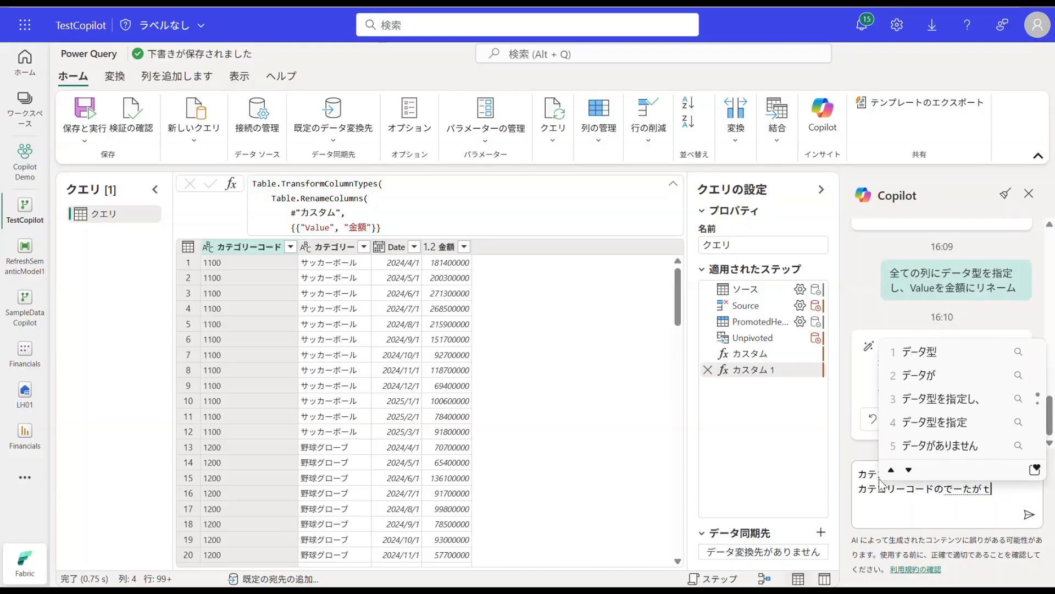
pyautogui.press('space')
pyautogui.write('wo')
pyautogui.press('Return')
pyautogui.write('suutigatani')
pyautogui.press('space')
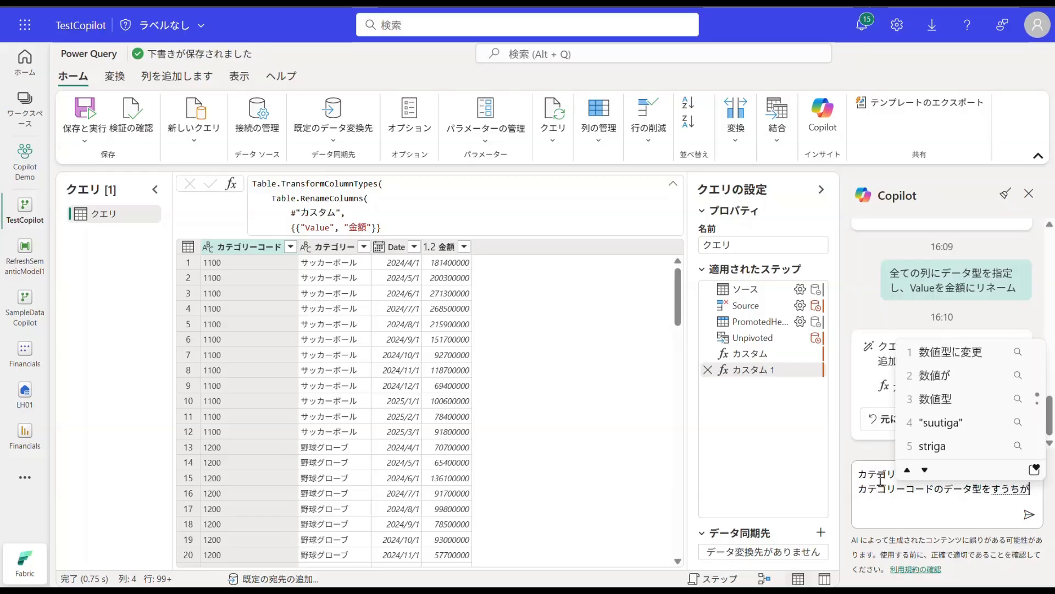
pyautogui.press('Return')
pyautogui.write('henkou')
pyautogui.press('space')
pyautogui.press('Return')
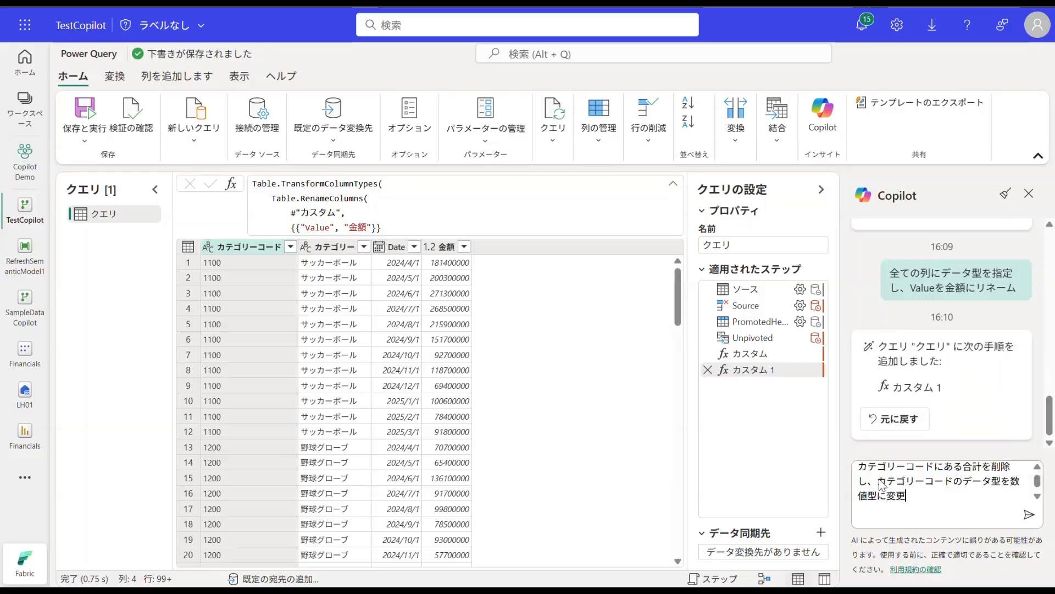
pyautogui.press('Return')
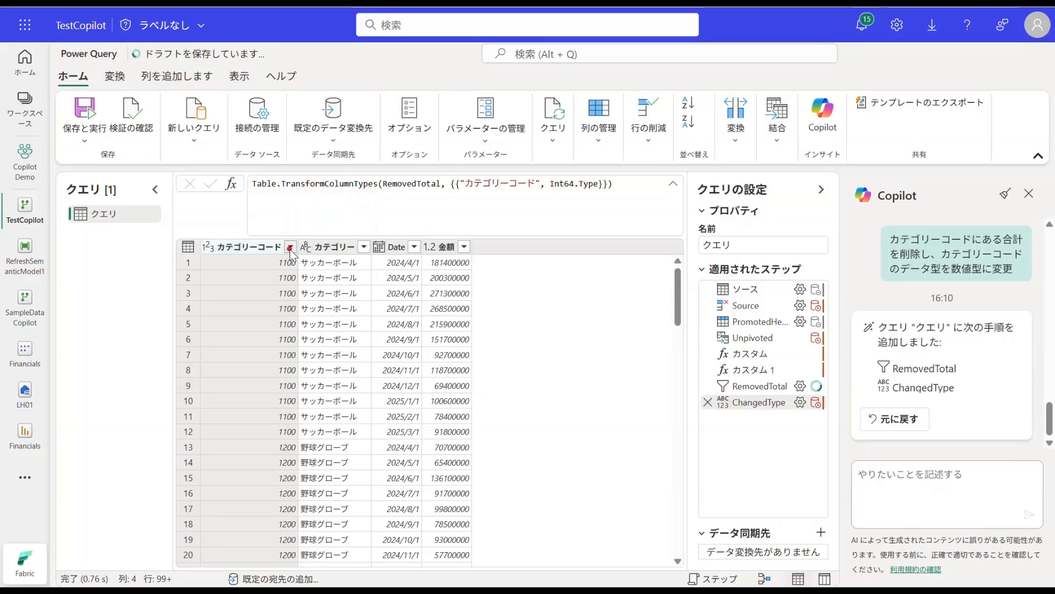
# Step: Check the fully loaded filter values of the now numeric カテゴリーコード column without applying a filter
pyautogui.click(290, 246)
pyautogui.click(510, 503)
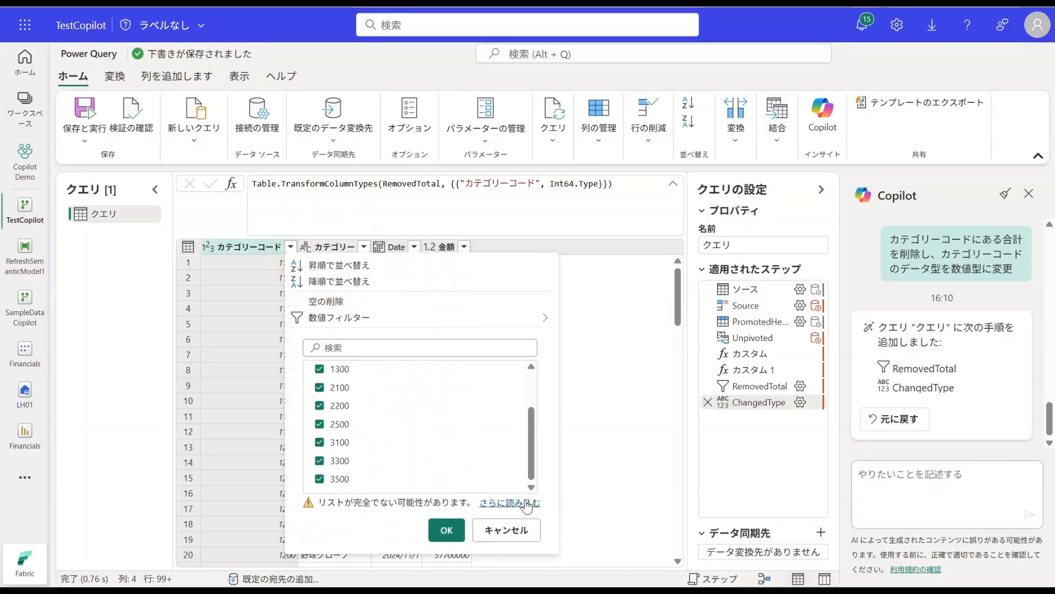
pyautogui.scroll(-2, 393, 416)
pyautogui.scroll(3, 397, 426)
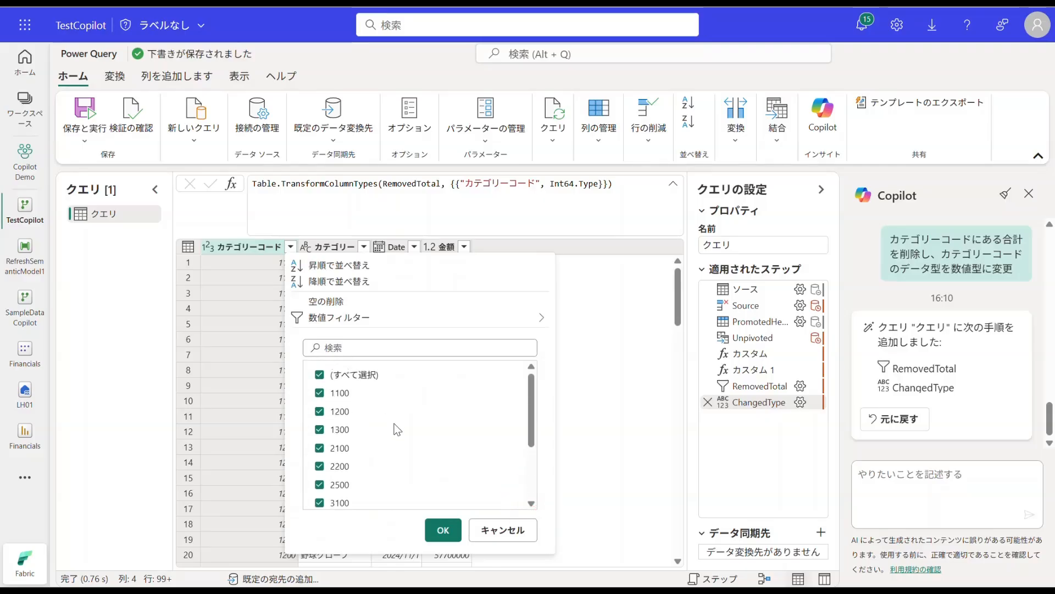
pyautogui.click(247, 292)
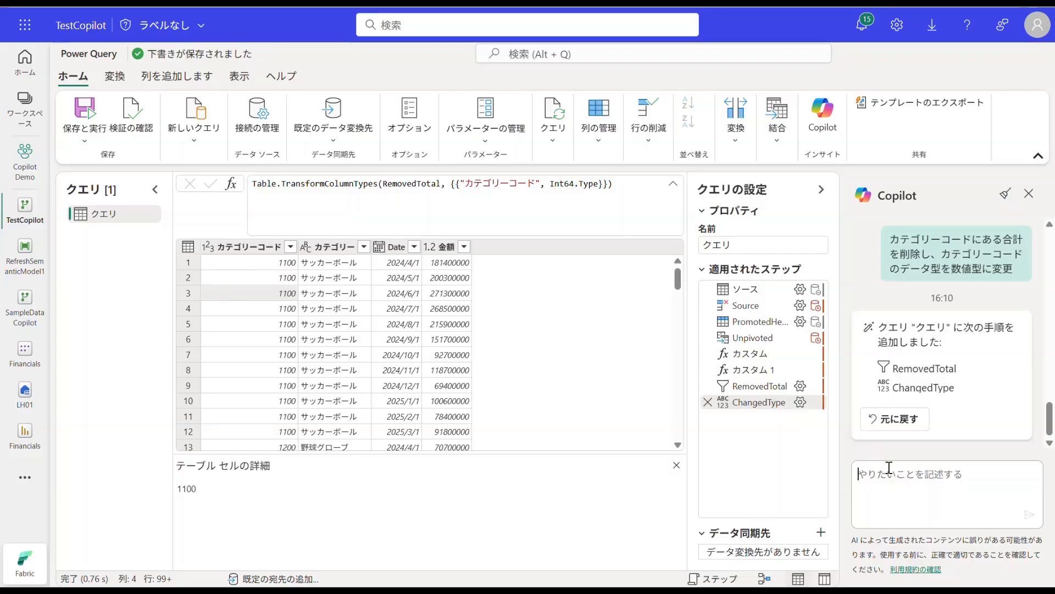
# Step: Ask Copilot to exclude nulls and add a type column: "Valueにあるnullを除外。種類という名前の列を追加し、売上高という値を追加して"
pyautogui.write('vにある')
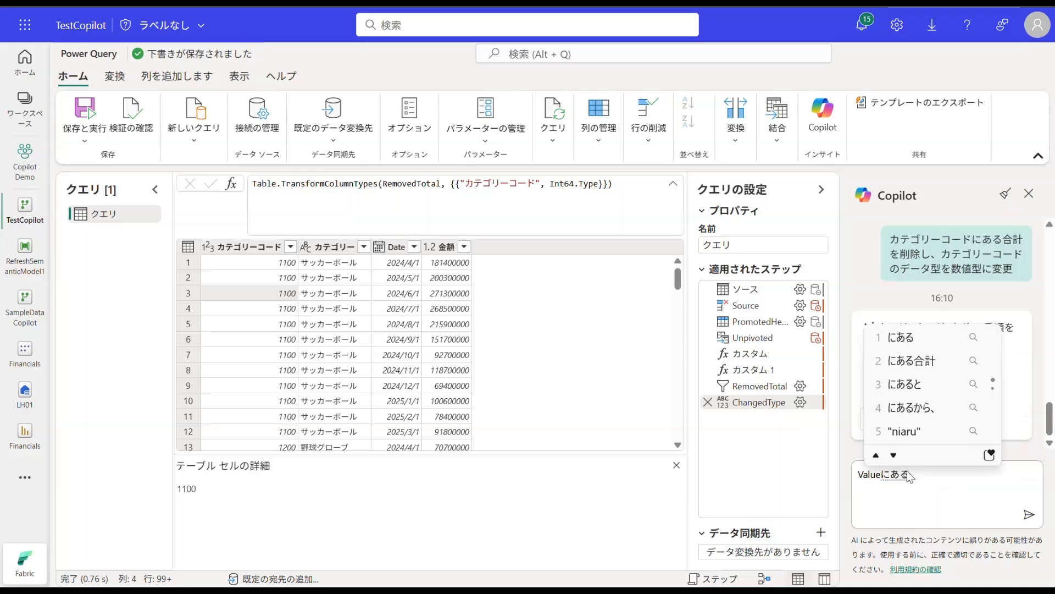
pyautogui.write('ullを削除')
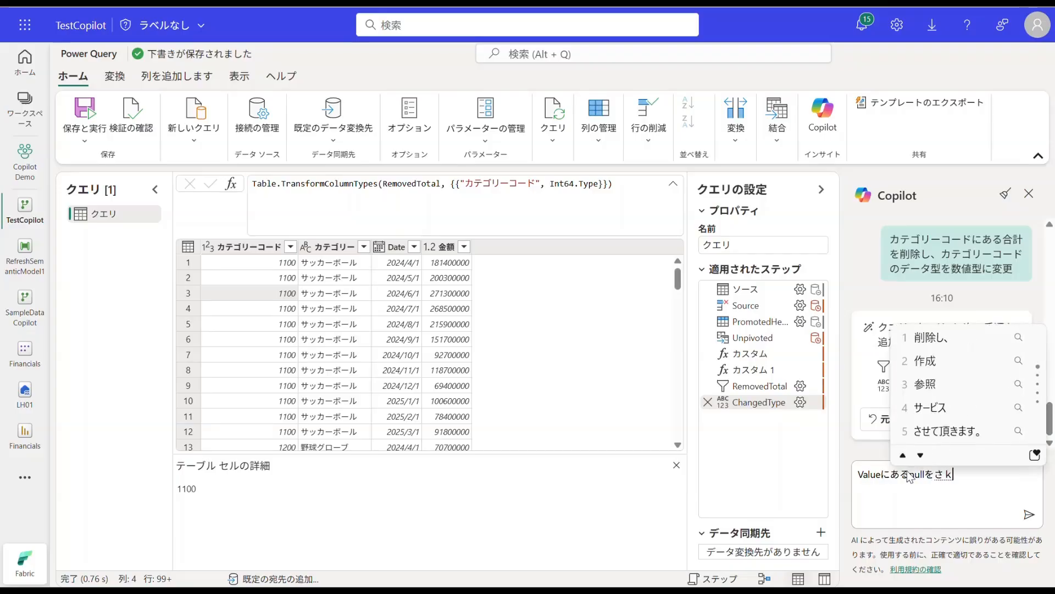
pyautogui.press('BackSpace')
pyautogui.press('BackSpace')
pyautogui.write('除外し、')
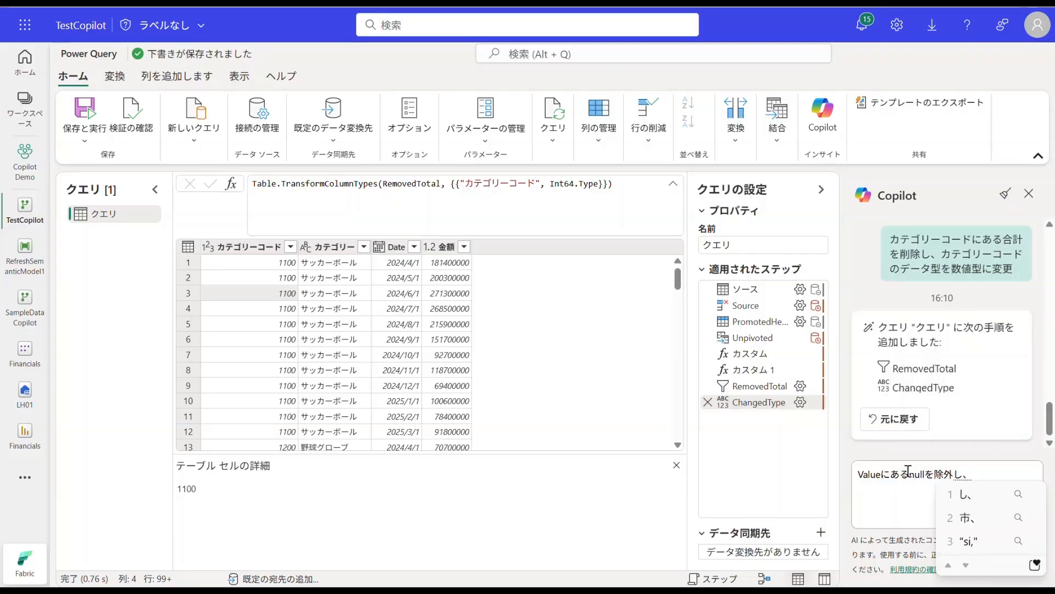
pyautogui.press('BackSpace')
pyautogui.press('BackSpace')
pyautogui.write('。種類というなm')
pyautogui.write('名前の列を')
pyautogui.write('追加し、うりあげだ')
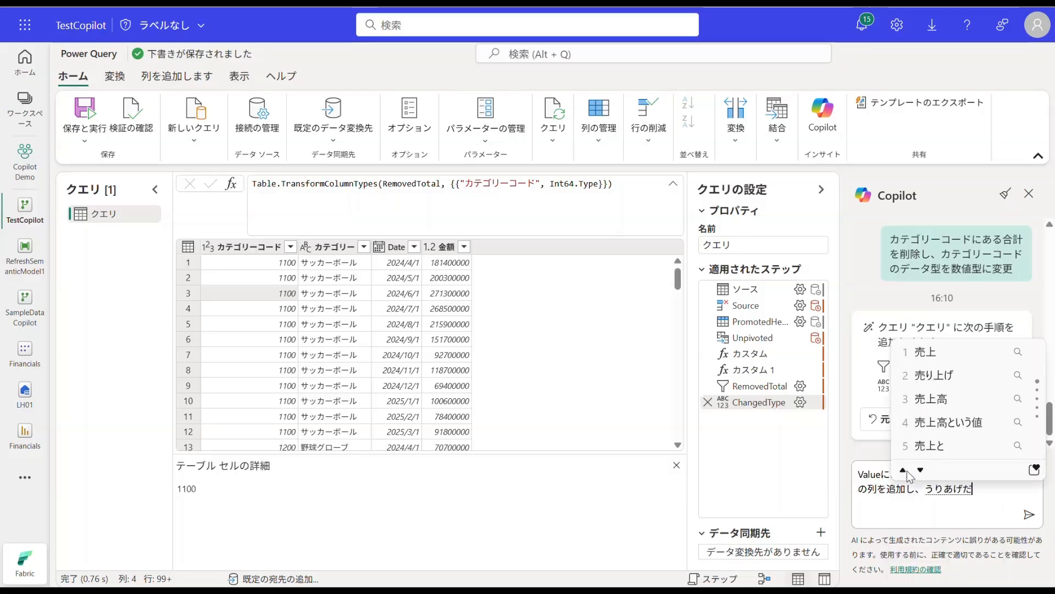
pyautogui.press('BackSpace')
pyautogui.press('BackSpace')
pyautogui.press('BackSpace')
pyautogui.press('BackSpace')
pyautogui.press('BackSpace')
pyautogui.write('売上高という値を')
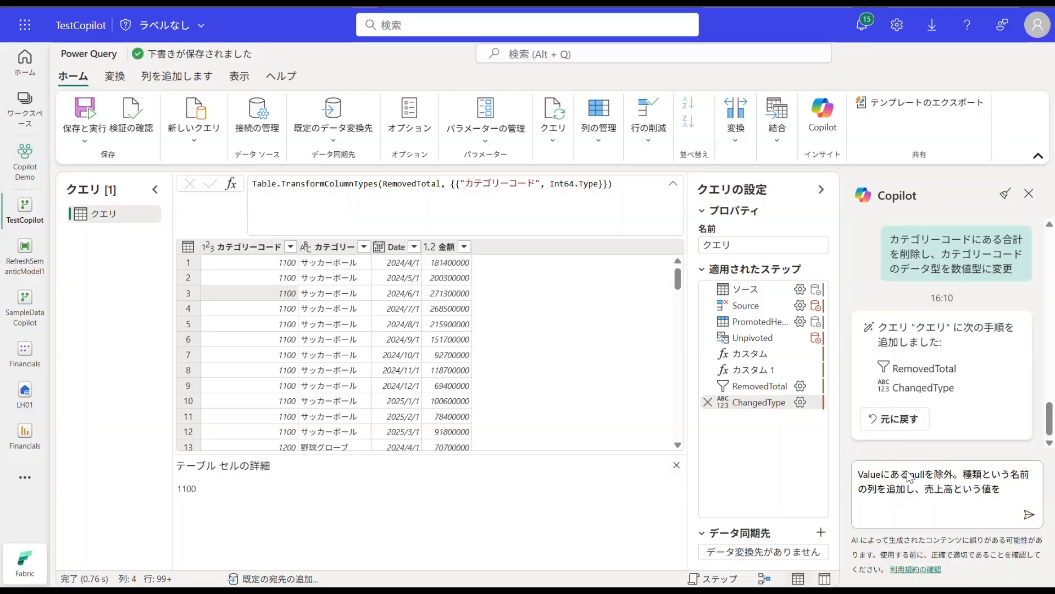
pyautogui.write('追加して')
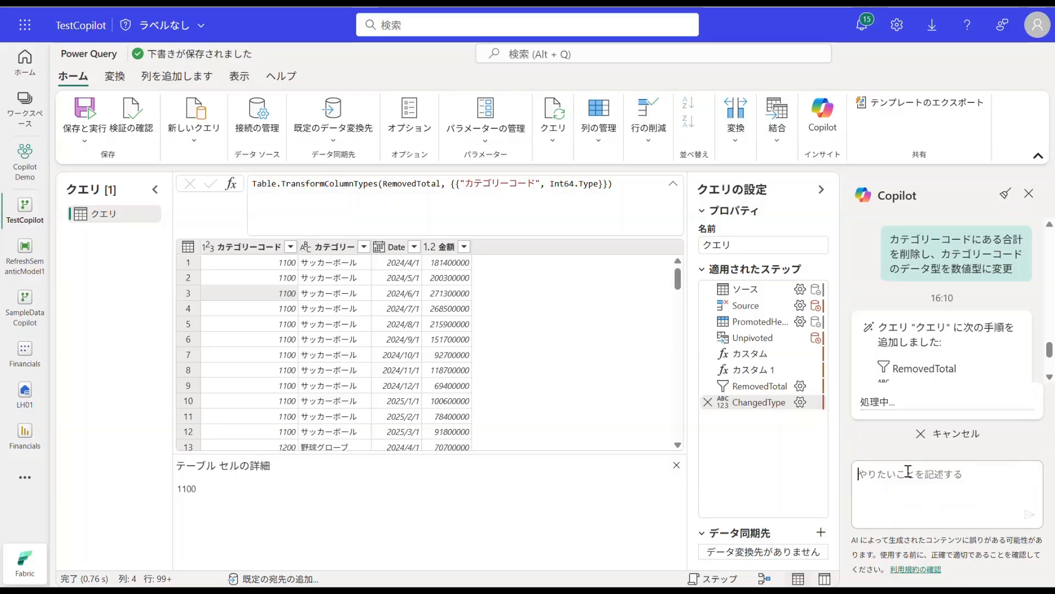
pyautogui.press('Return')
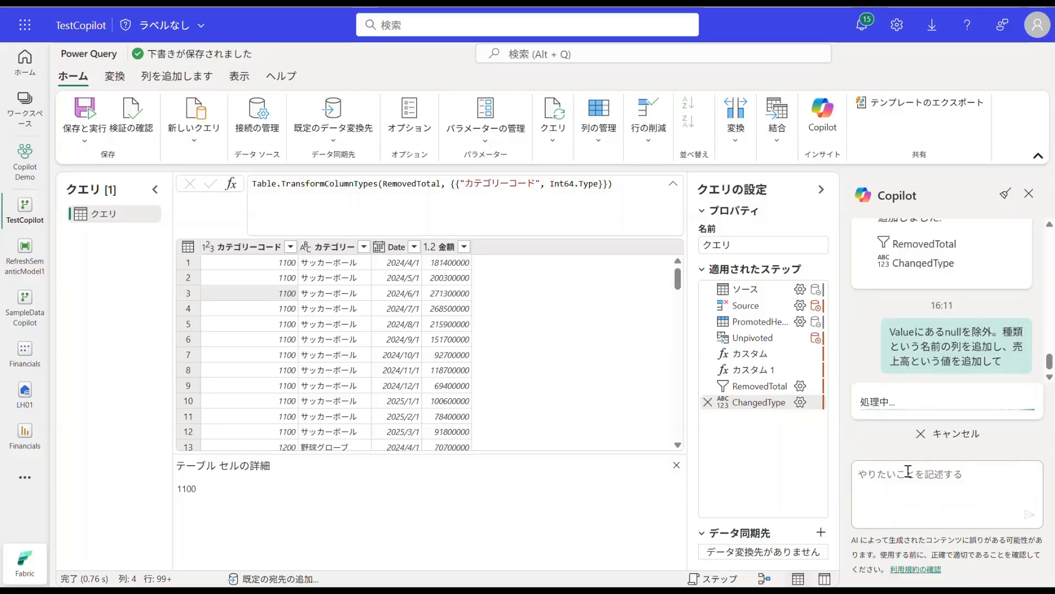
# Step: Inspect the 金額 column's filter values for nulls and check the contents of the added 種類 column
pyautogui.click(451, 252)
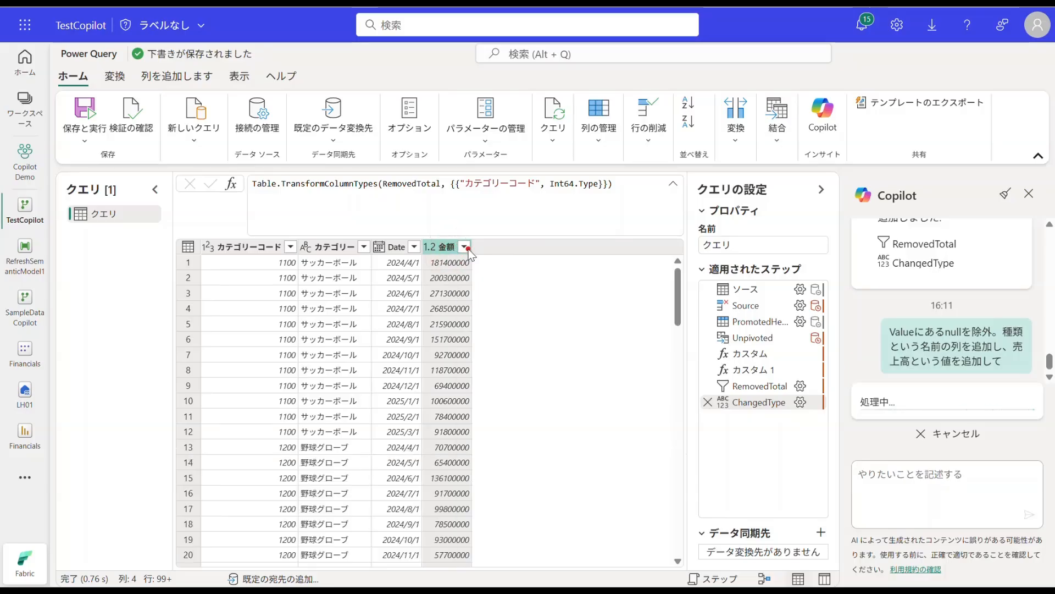
pyautogui.click(466, 247)
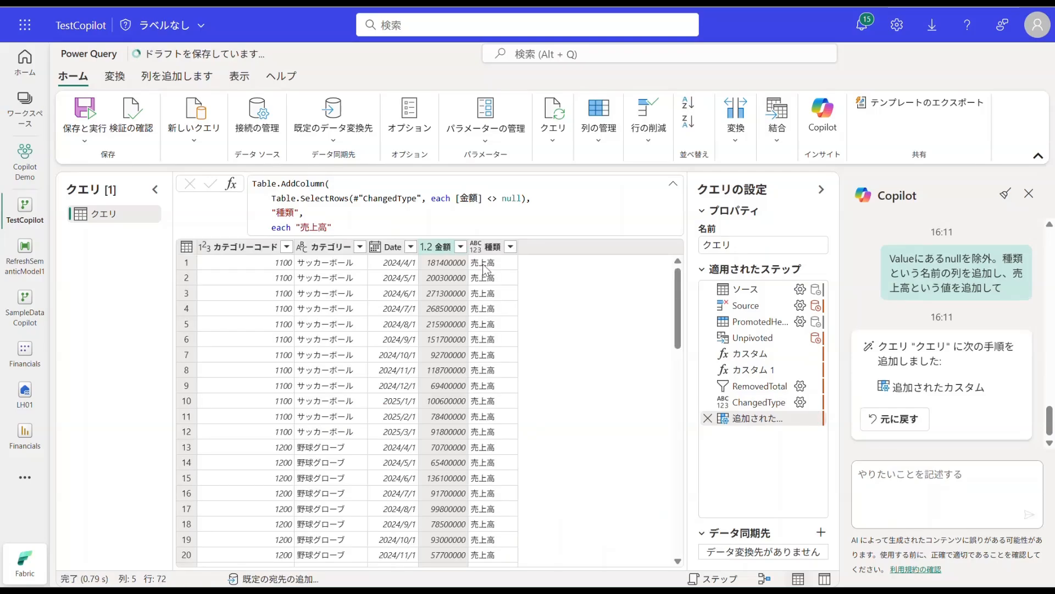
pyautogui.click(463, 248)
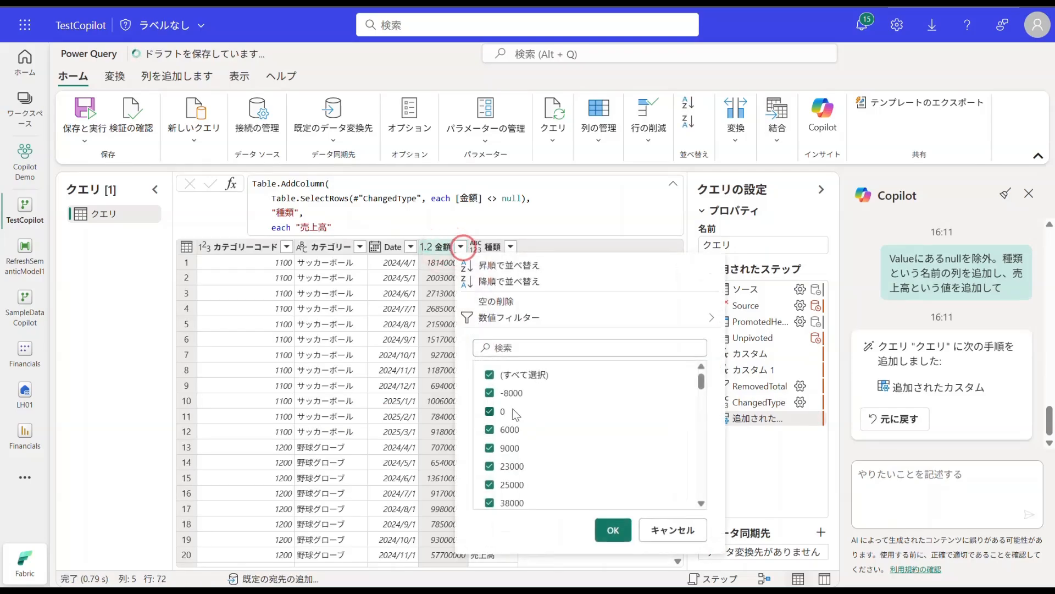
pyautogui.click(449, 293)
pyautogui.click(498, 247)
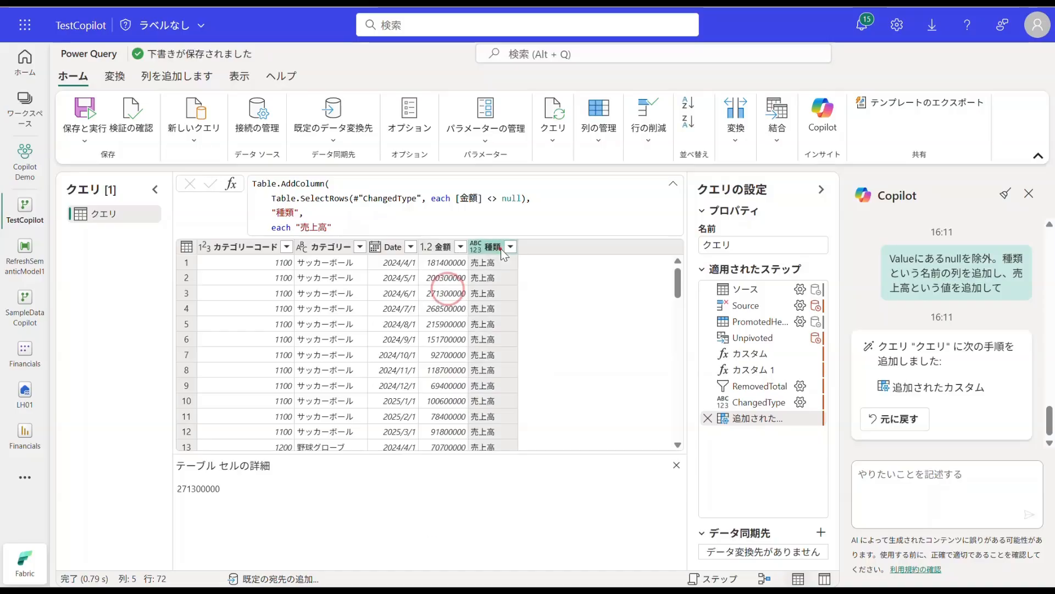
pyautogui.click(490, 325)
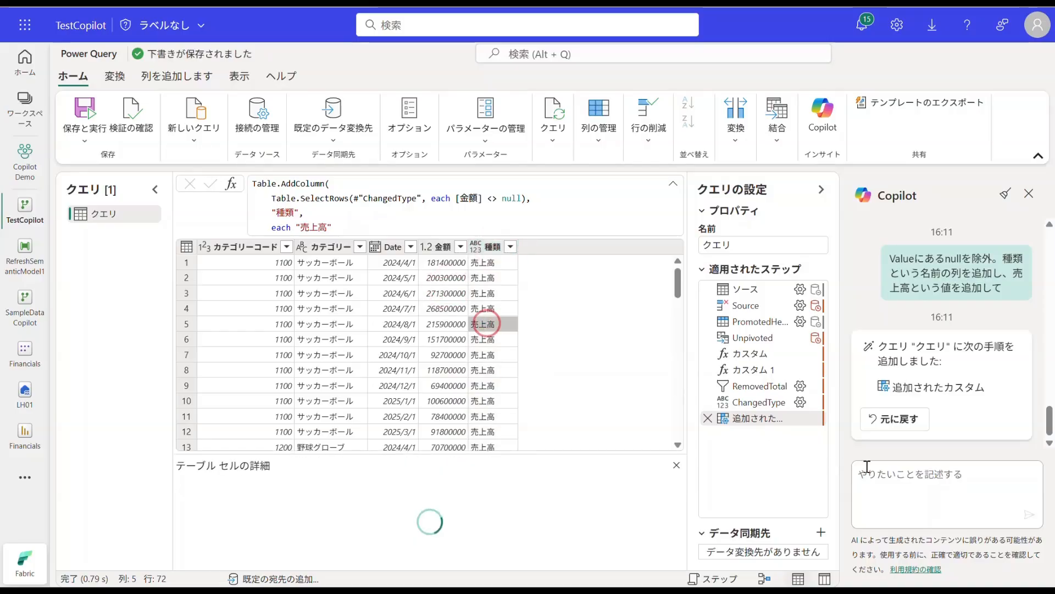
# Step: Ask Copilot to explain every query step in Japanese: "全てのステップを日本語で解説"
pyautogui.click(905, 474)
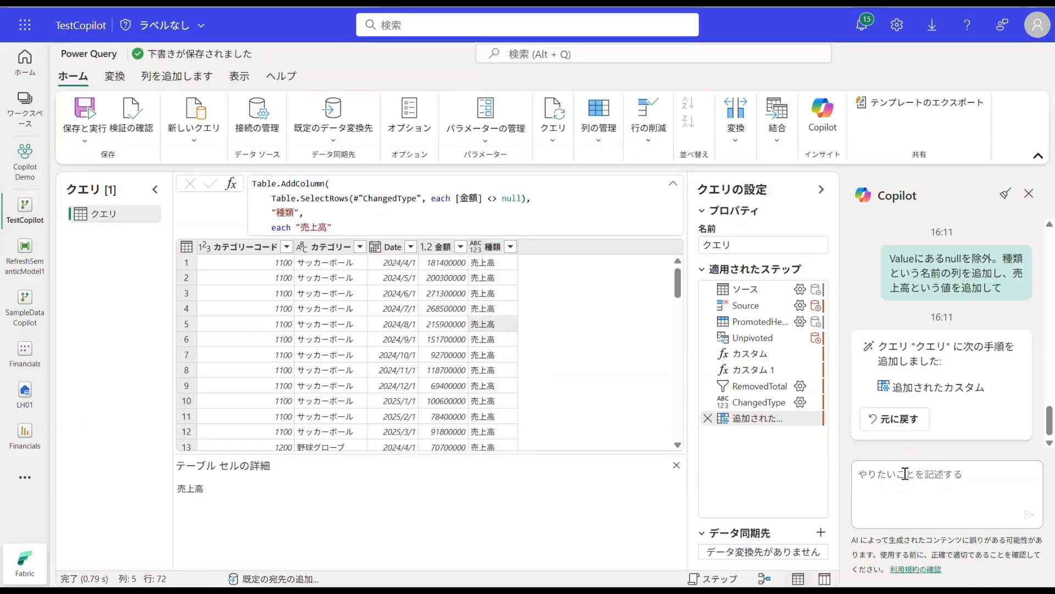
pyautogui.write('全ての')
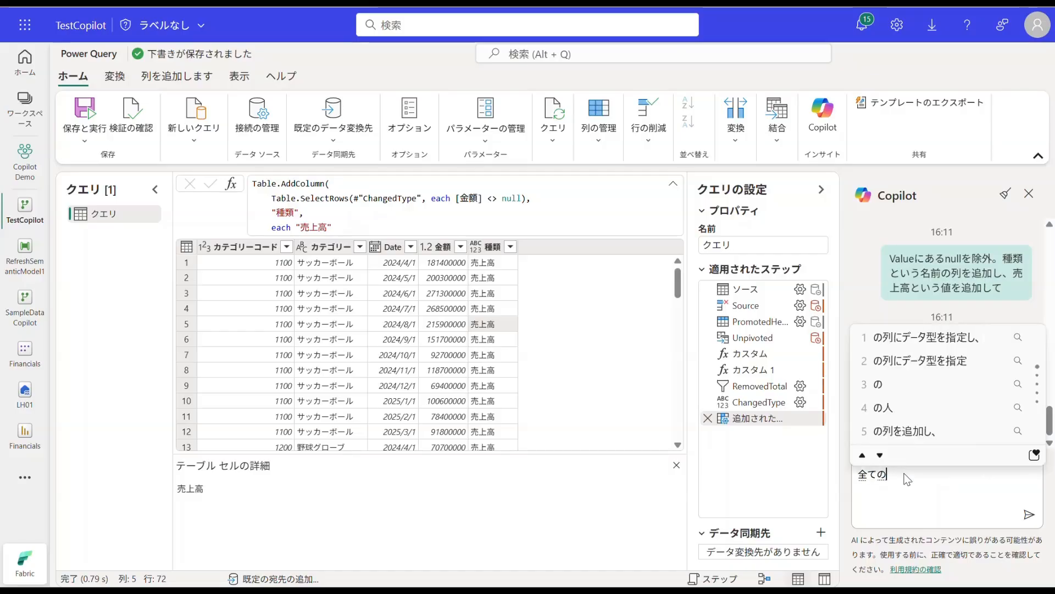
pyautogui.write('すてoップを日本語')
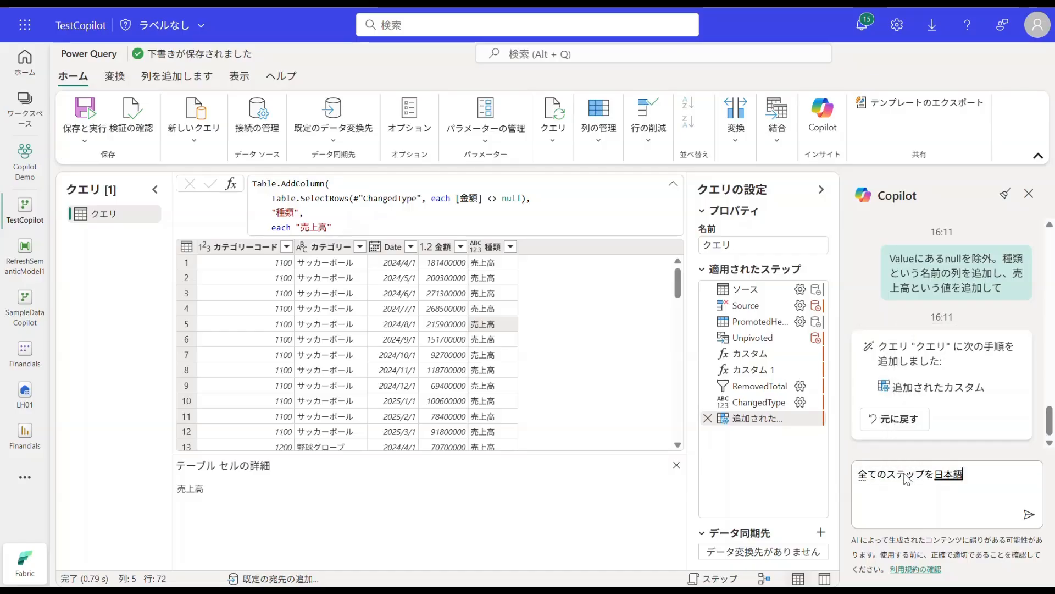
pyautogui.write('で k解説')
pyautogui.press('Return')
pyautogui.press('Return')
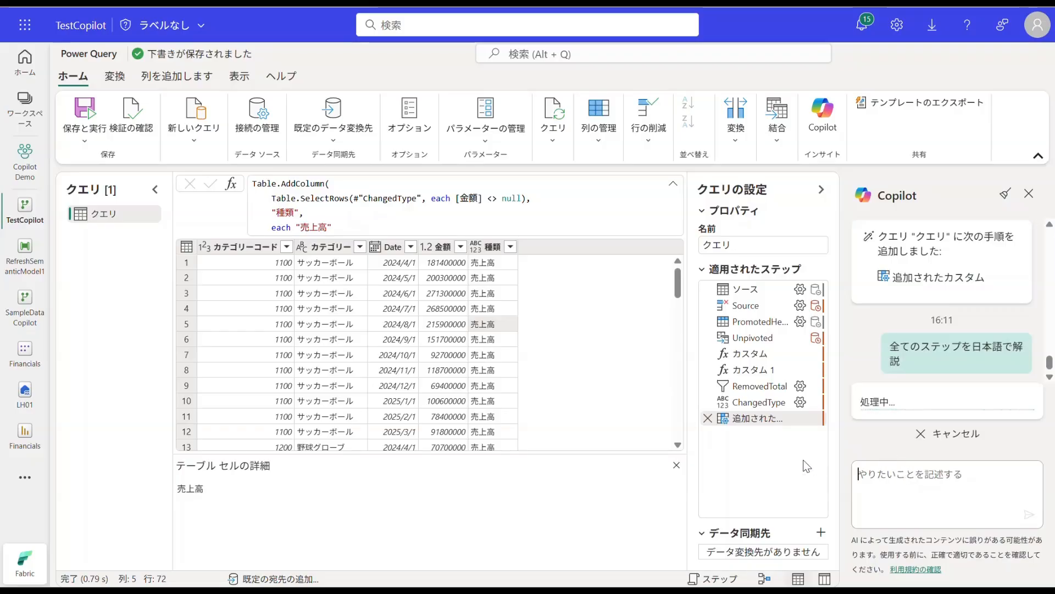
# Step: Read through Copilot's explanation, add it to the query as step descriptions, and view the descriptions on the applied steps
pyautogui.scroll(2, 956, 364)
pyautogui.scroll(4, 956, 364)
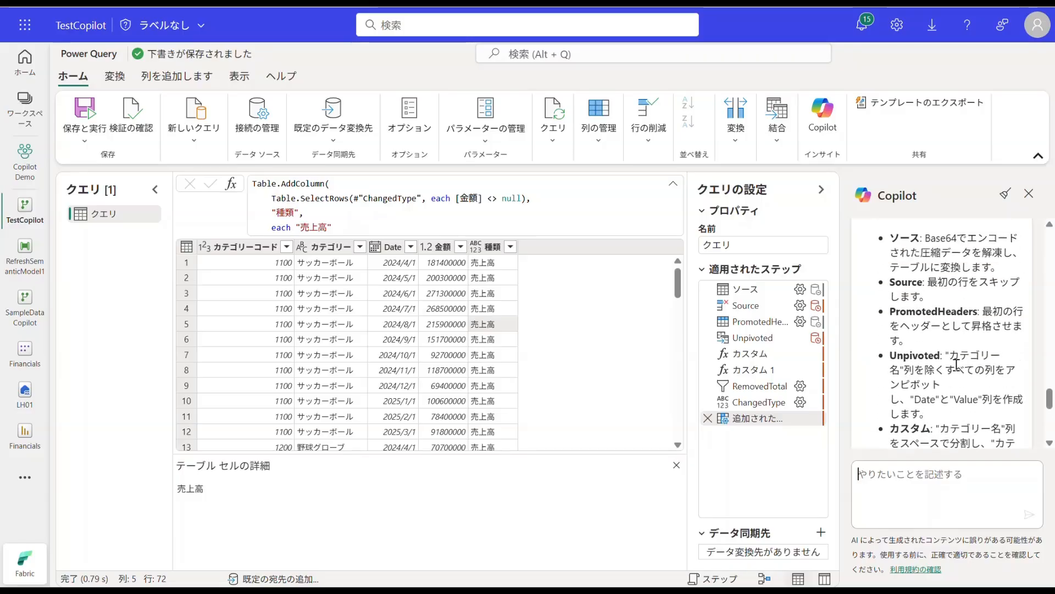
pyautogui.scroll(-9, 966, 231)
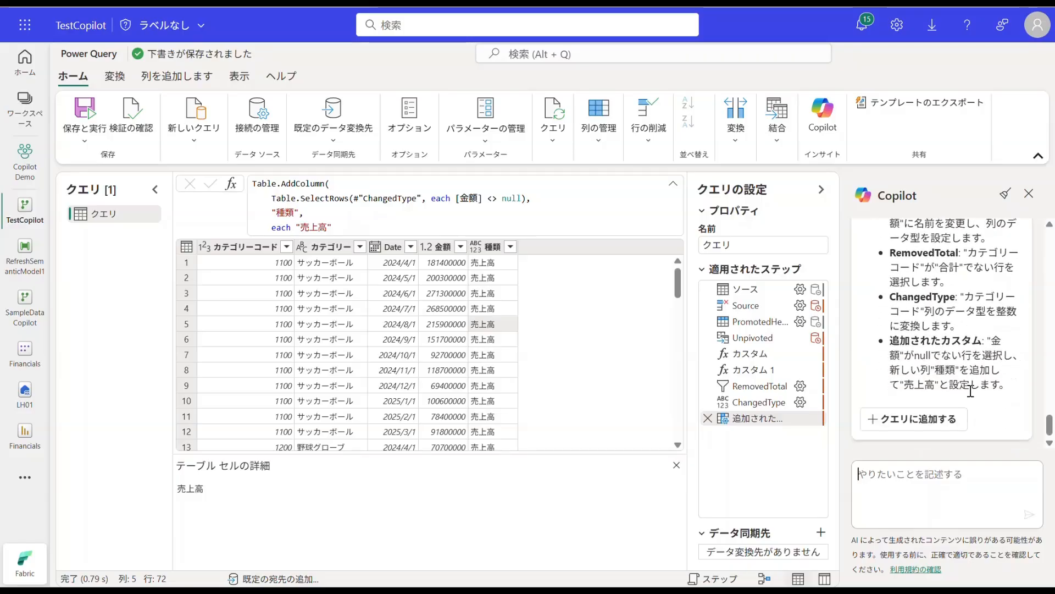
pyautogui.click(933, 420)
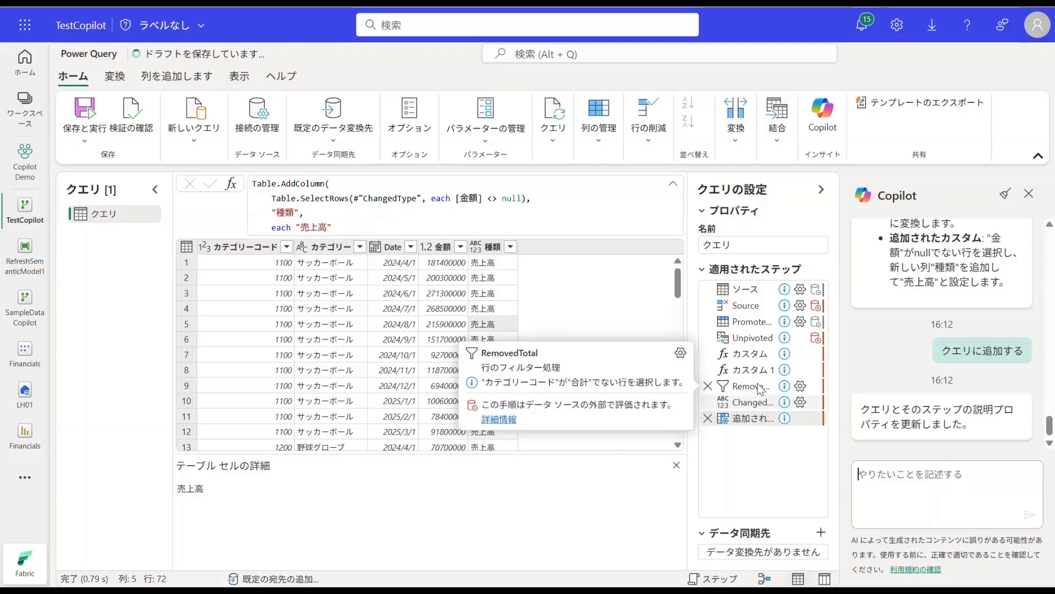
pyautogui.moveTo(761, 370)
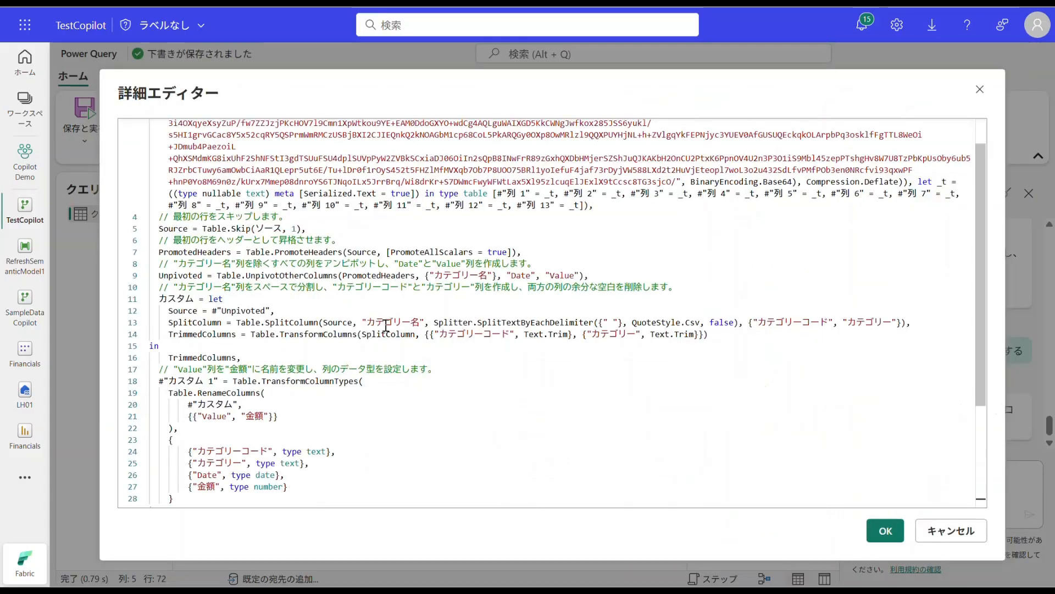
# Step: Review the query's full M code with its Japanese step comments in the advanced editor, then close the editor
pyautogui.scroll(-1, 384, 339)
pyautogui.moveTo(458, 332); pyautogui.dragTo(163, 332)
pyautogui.click(442, 393)
pyautogui.scroll(-2, 451, 401)
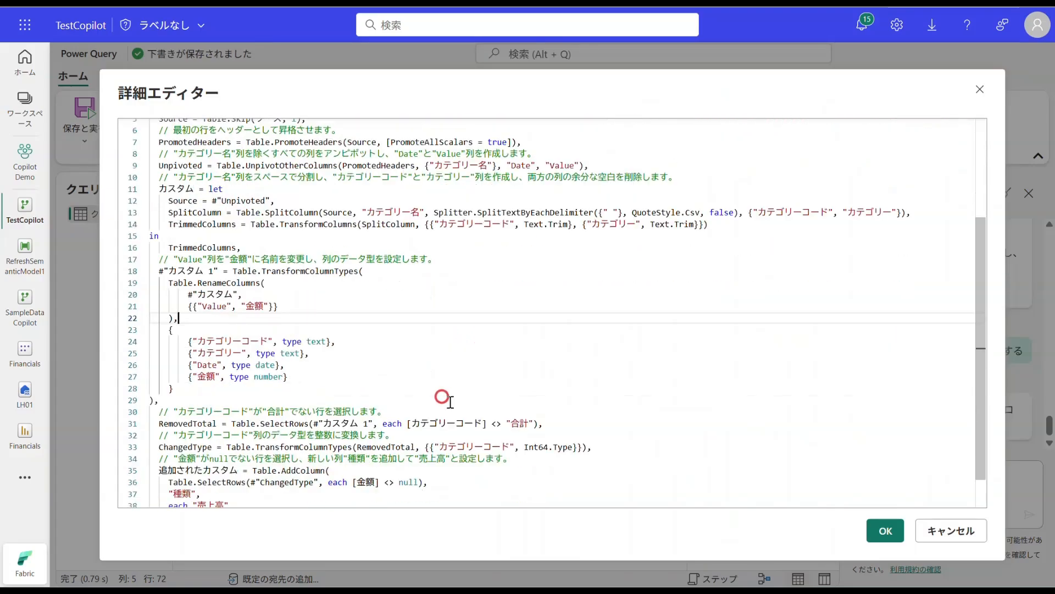
pyautogui.click(886, 529)
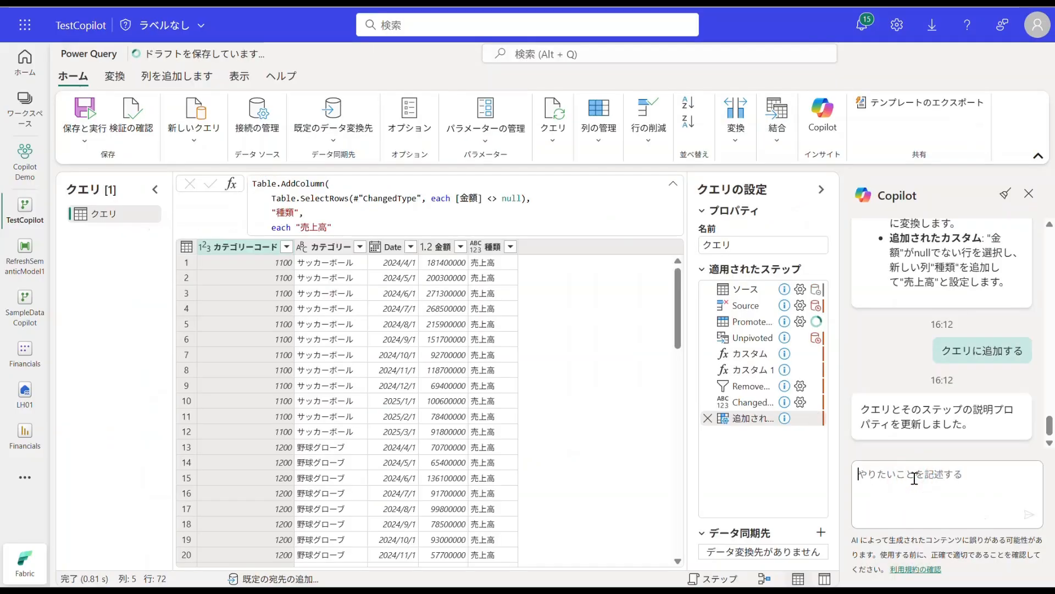
# Step: Rename the query as 売上
pyautogui.doubleClick(114, 214)
pyautogui.write('うりあげ')
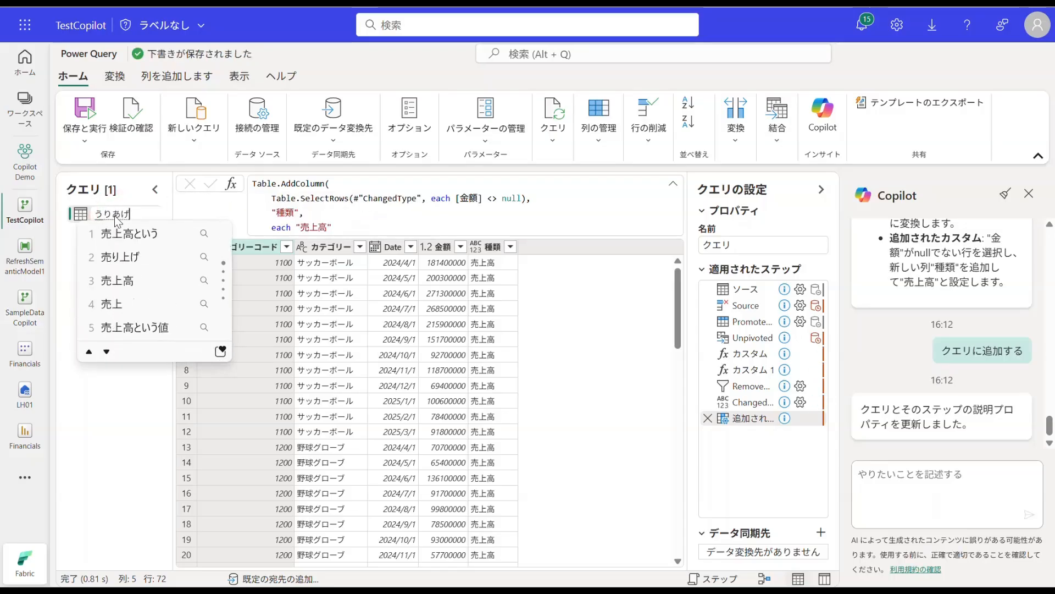
pyautogui.press('space')
pyautogui.press('Return')
pyautogui.press('Return')
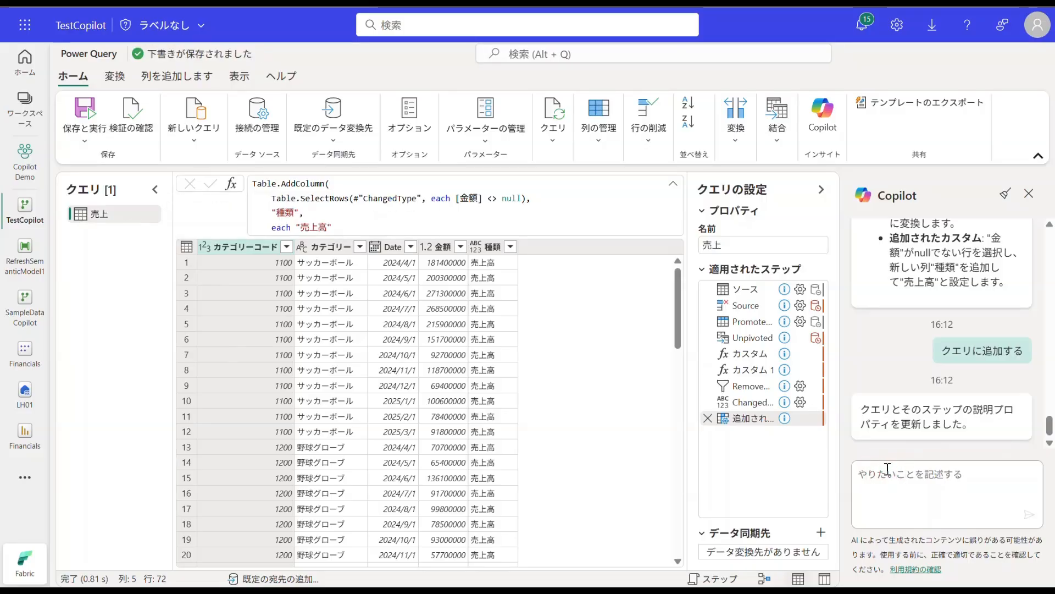
# Step: Ask Copilot to create a new query grouped by category with summed amounts: "カテゴリーでグループ化し、金額を集計した新しいクエリを作成して"
pyautogui.write('カテゴリーで')
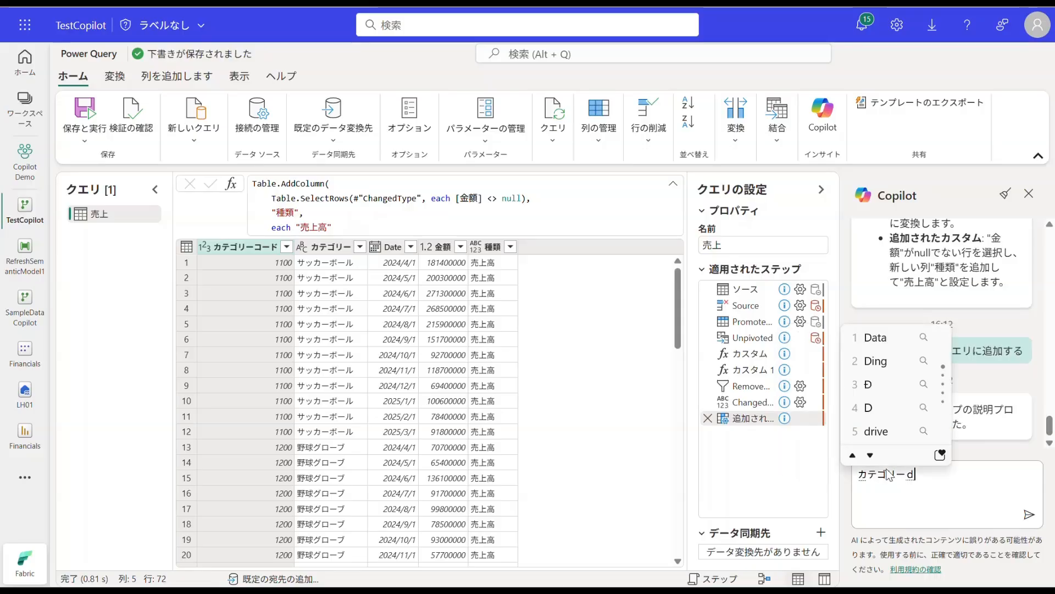
pyautogui.write('ぐるー＾p')
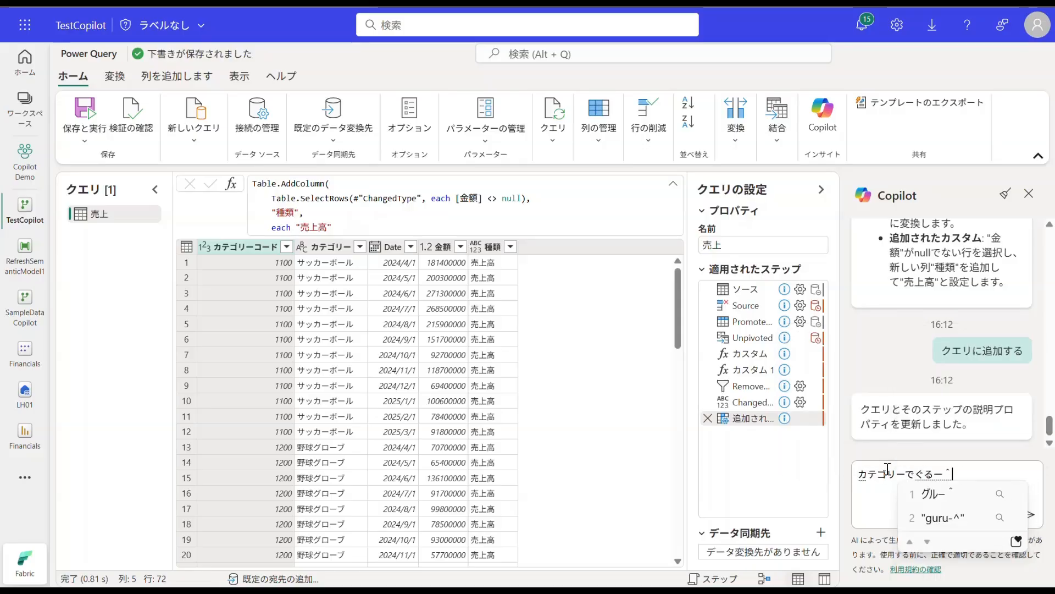
pyautogui.press('BackSpace')
pyautogui.write('プ化し、')
pyautogui.press('Return')
pyautogui.write('金額を')
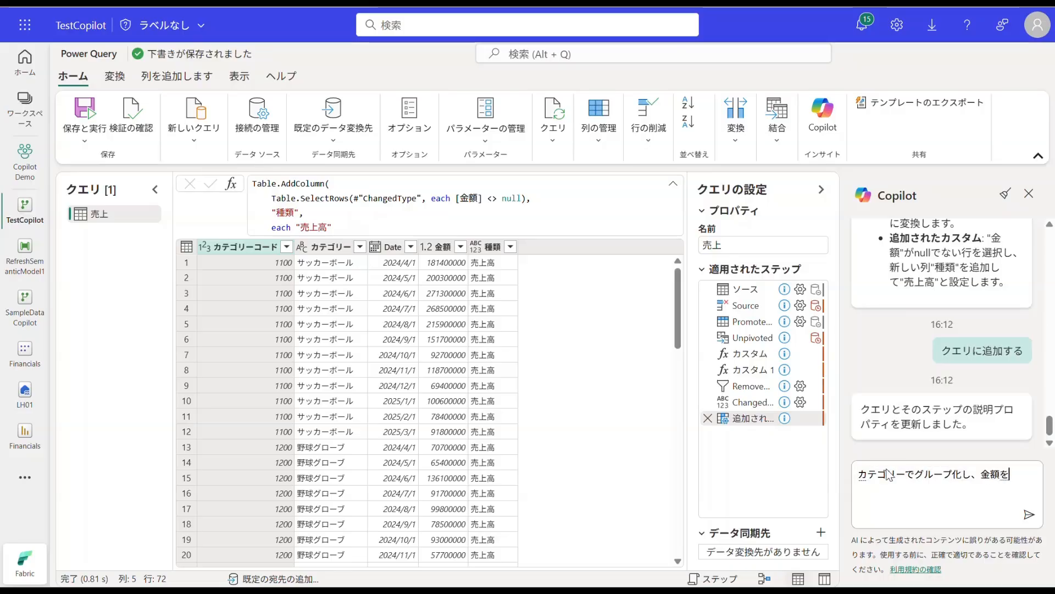
pyautogui.write('しゅうけいした新しいｋ')
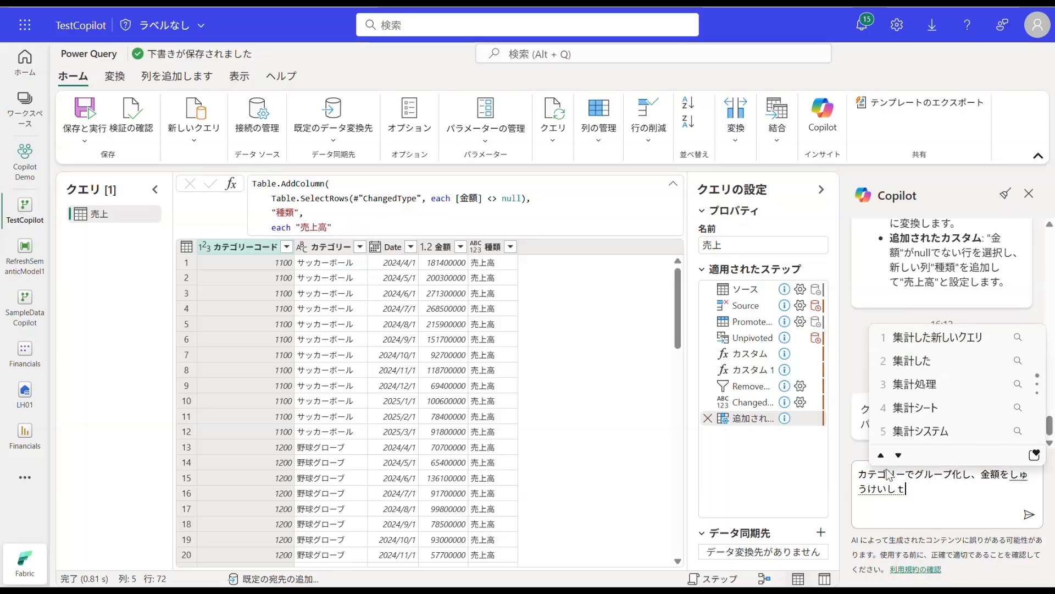
pyautogui.write('クエリを')
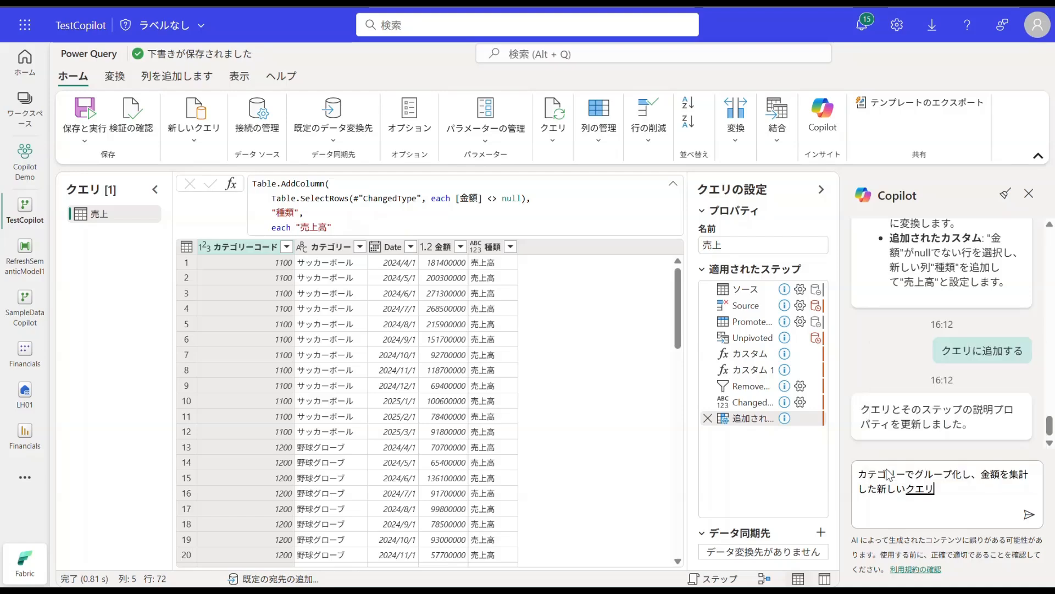
pyautogui.press('Return')
pyautogui.write('さくｓえいして')
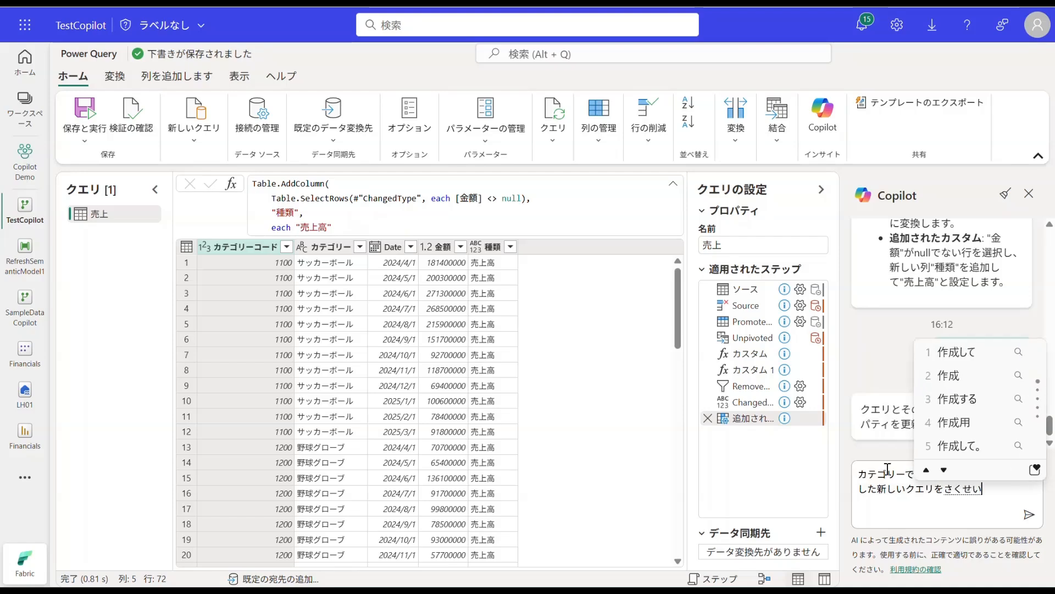
pyautogui.press('Return')
pyautogui.press('Return')
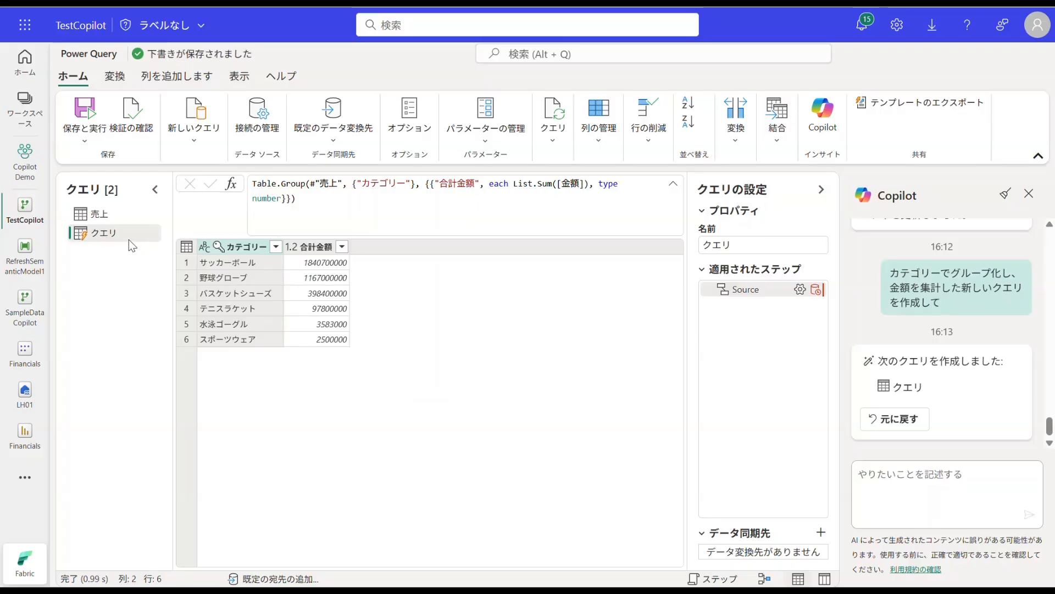
# Step: Rename the new grouped query as カテゴリー売上
pyautogui.write('カテゴリーうりあ')
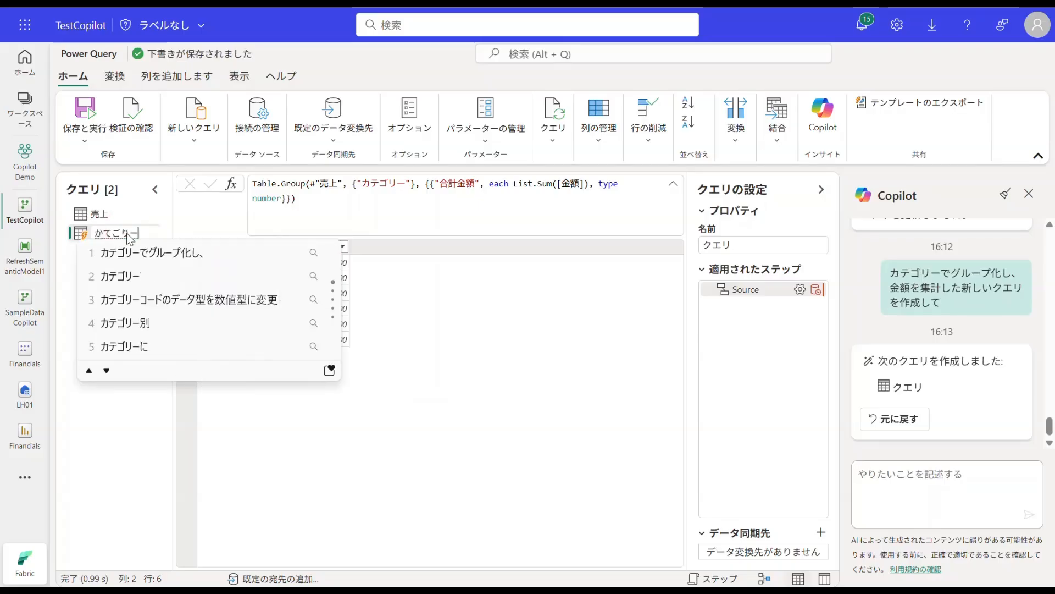
pyautogui.write('げ')
pyautogui.press('space')
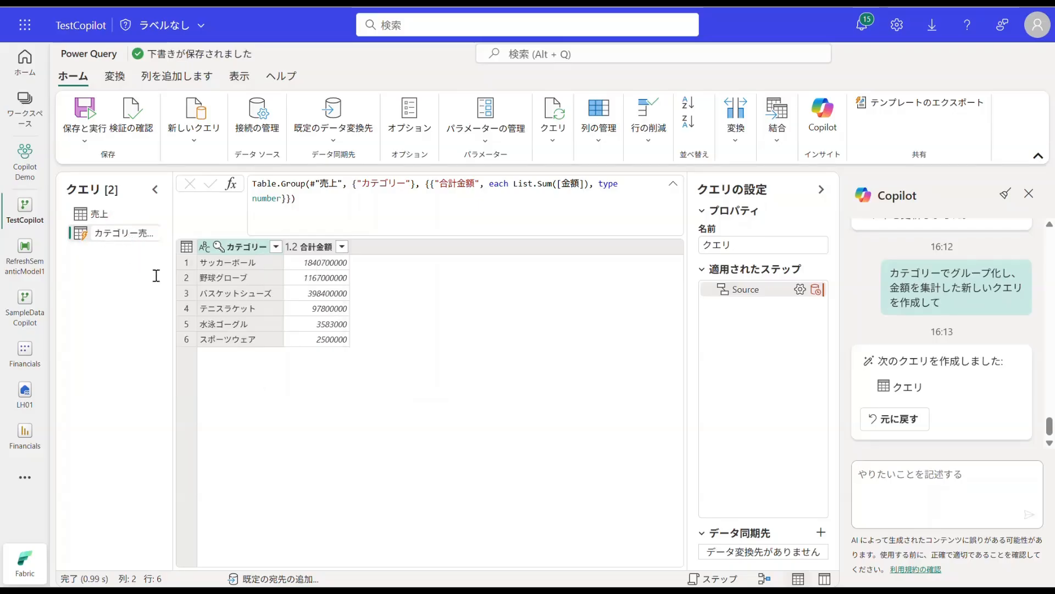
pyautogui.click(339, 386)
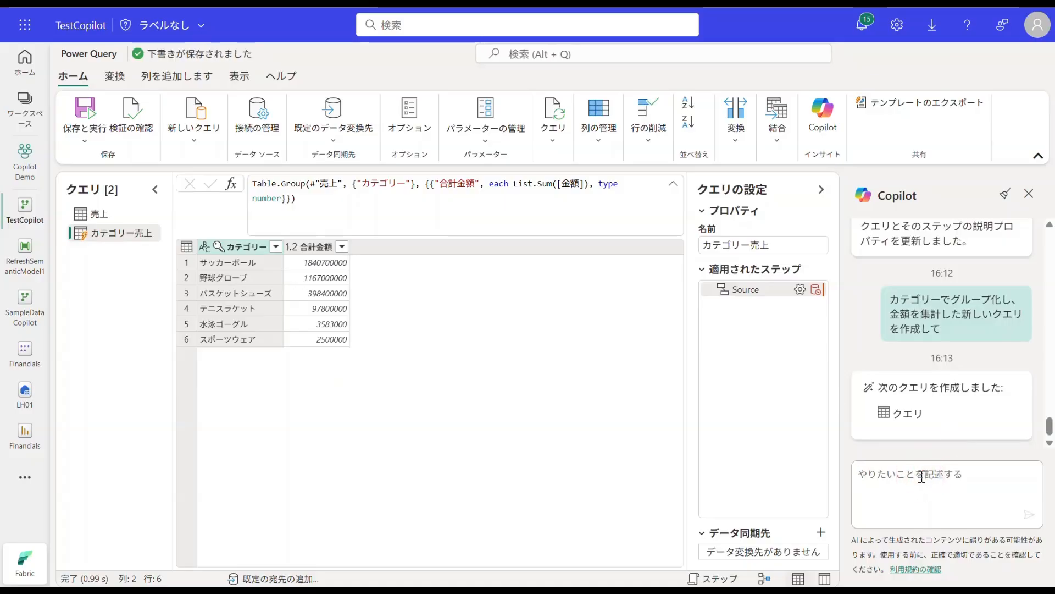
# Step: Ask Copilot to add a grand total row, "合計金額を計算し、カテゴリーの一番下に「総計」として表示", and check the total's cell
pyautogui.write('ごうけいきんがk')
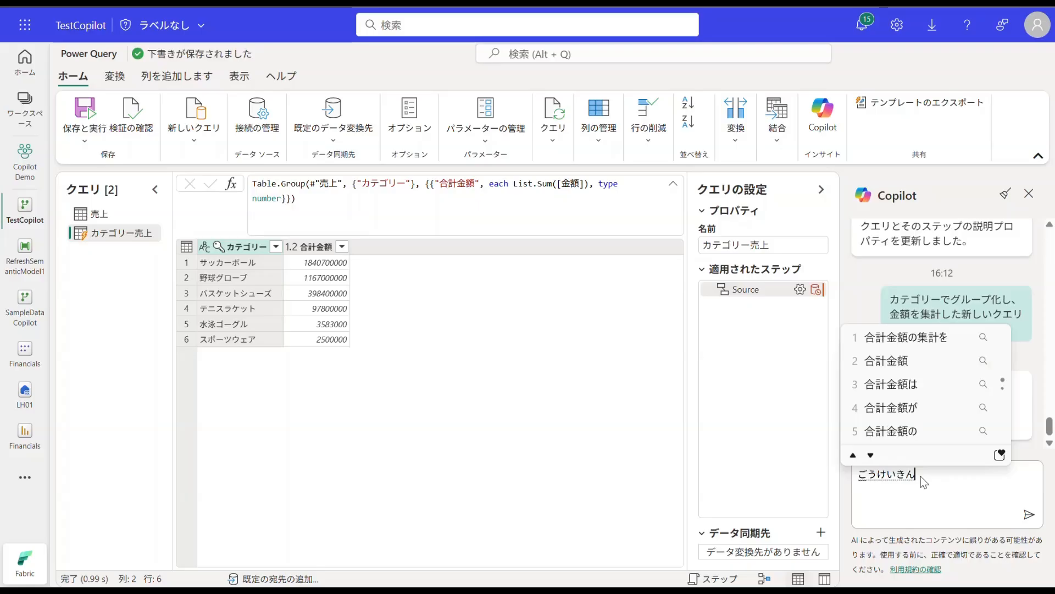
pyautogui.press('BackSpace')
pyautogui.press('BackSpace')
pyautogui.press('space')
pyautogui.write('を')
pyautogui.press('Return')
pyautogui.write('けいさんし、')
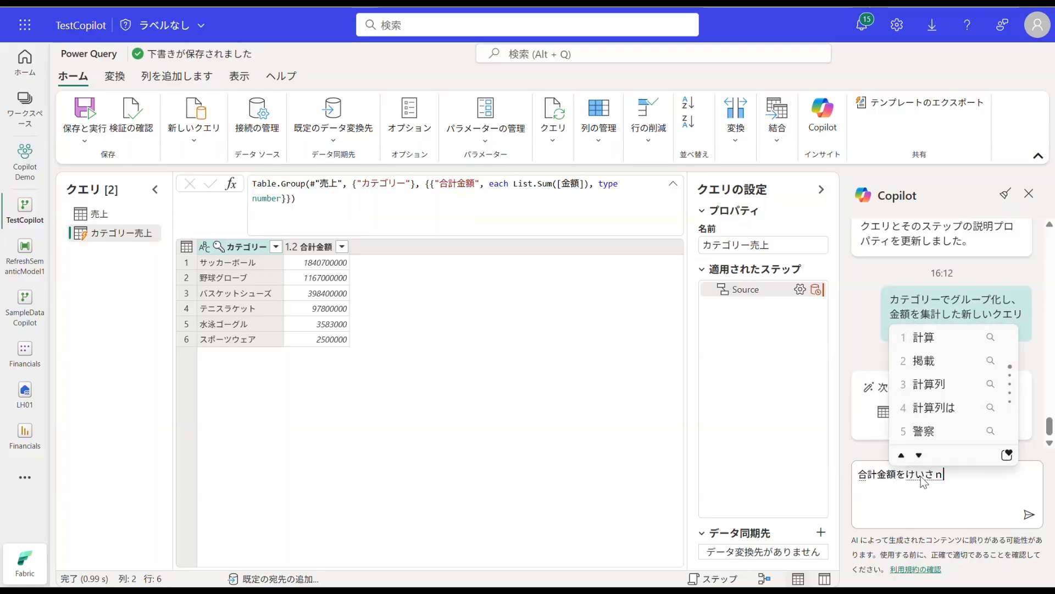
pyautogui.press('Return')
pyautogui.write('かてごりー')
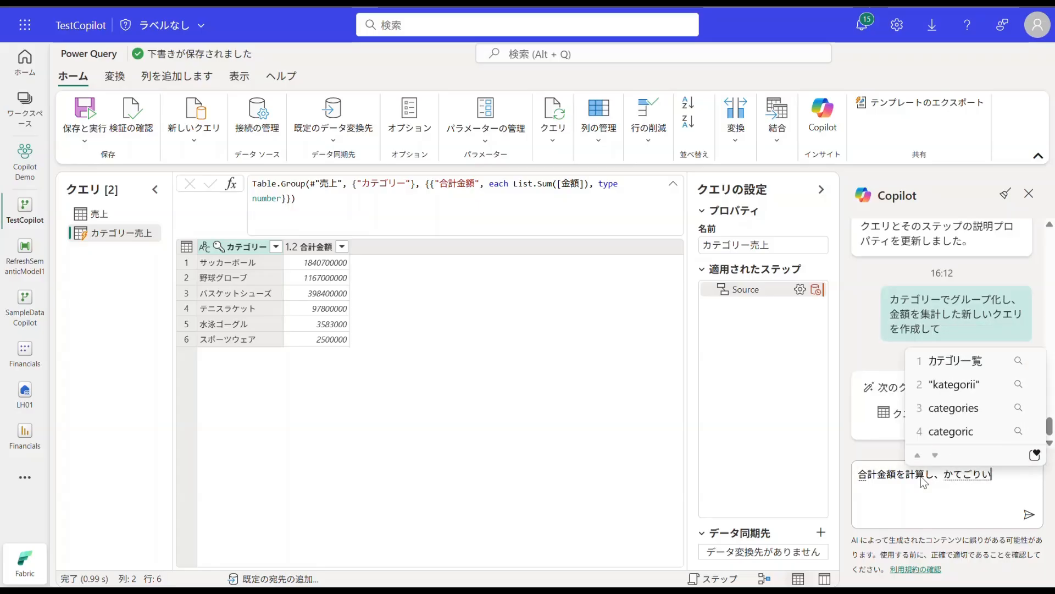
pyautogui.press('space')
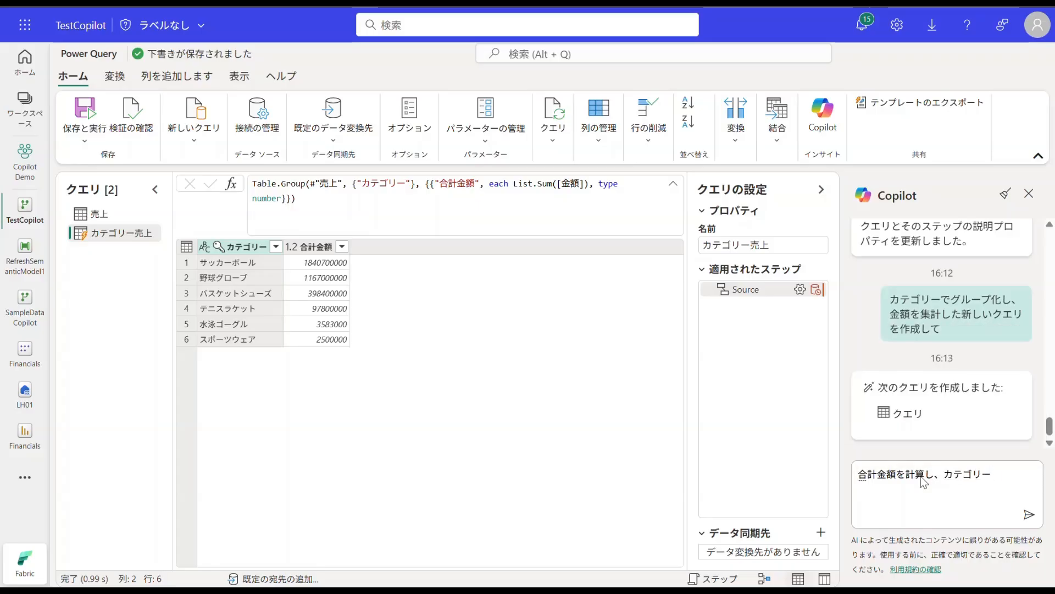
pyautogui.write('のいちばん')
pyautogui.press('space')
pyautogui.write('しtani')
pyautogui.press('space')
pyautogui.write('「そうけい」')
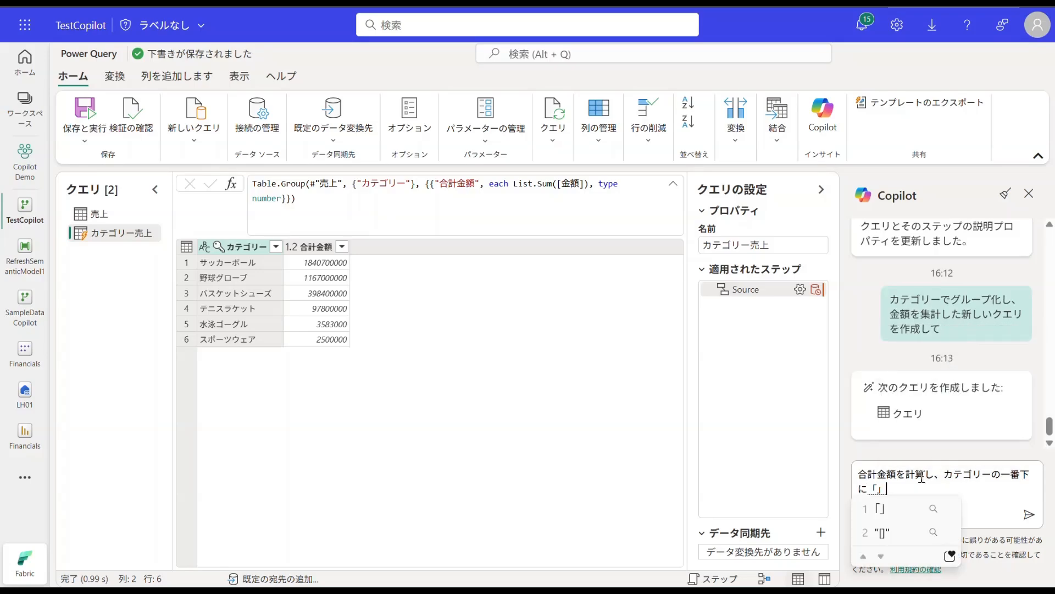
pyautogui.press('space')
pyautogui.write('としてひょうじ')
pyautogui.press('space')
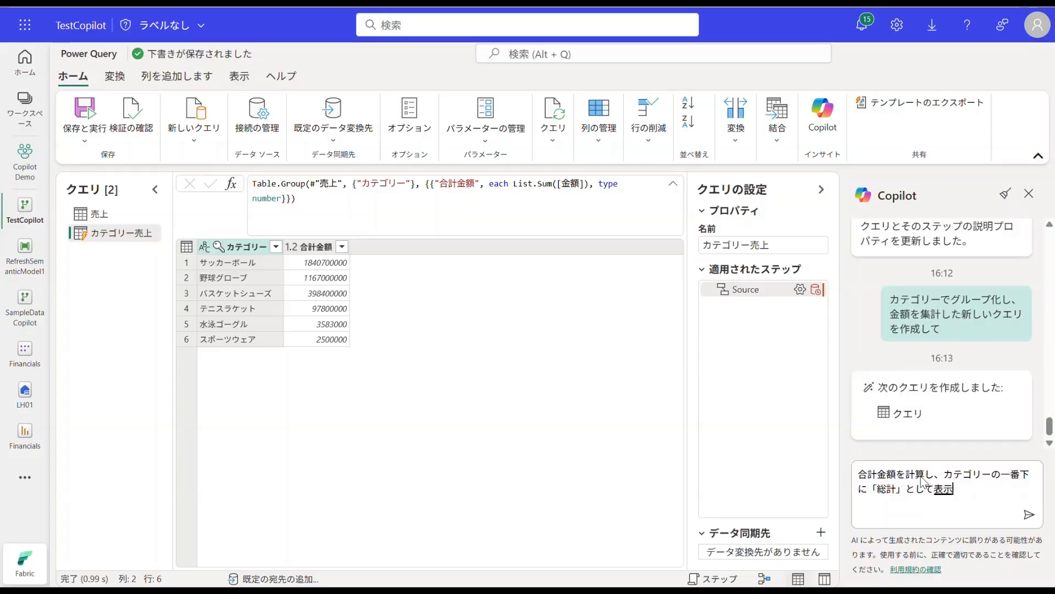
pyautogui.press('Return')
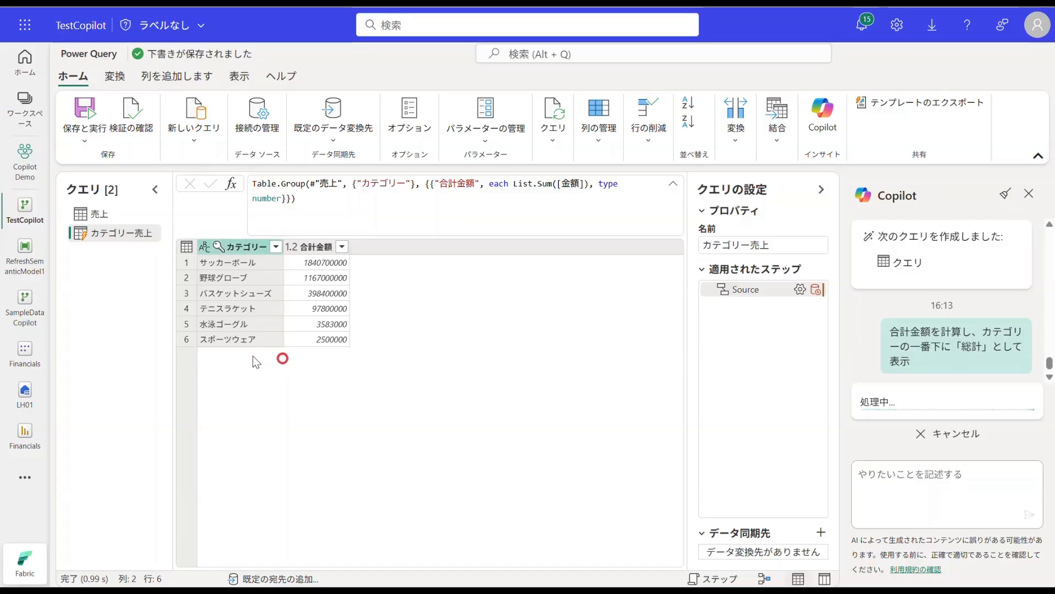
pyautogui.click(325, 356)
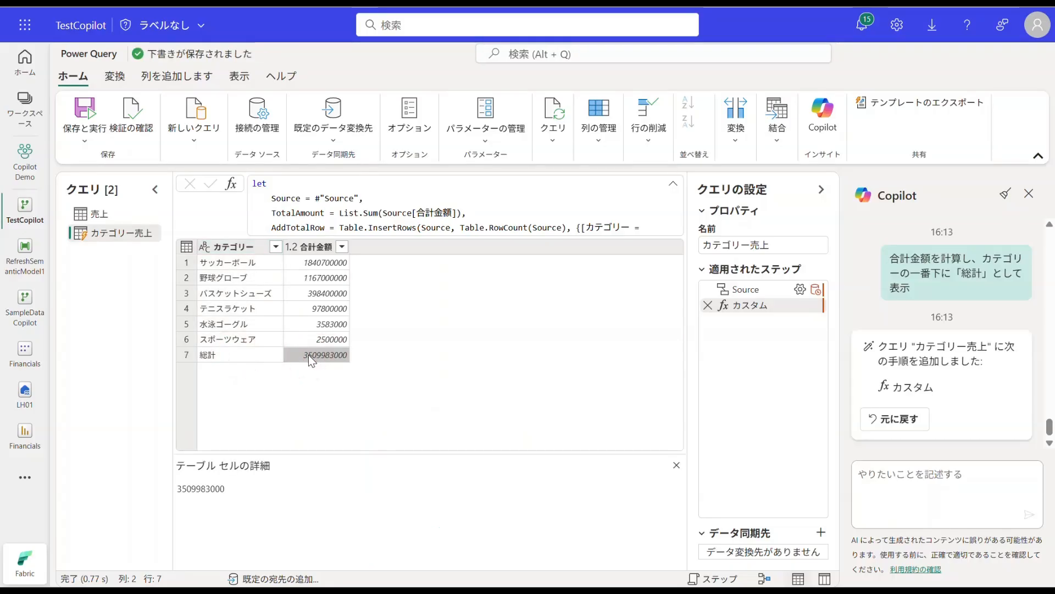
# Step: Duplicate the 売上 query and rename the copy as 粗利益
pyautogui.click(101, 214)
pyautogui.rightClick(101, 214)
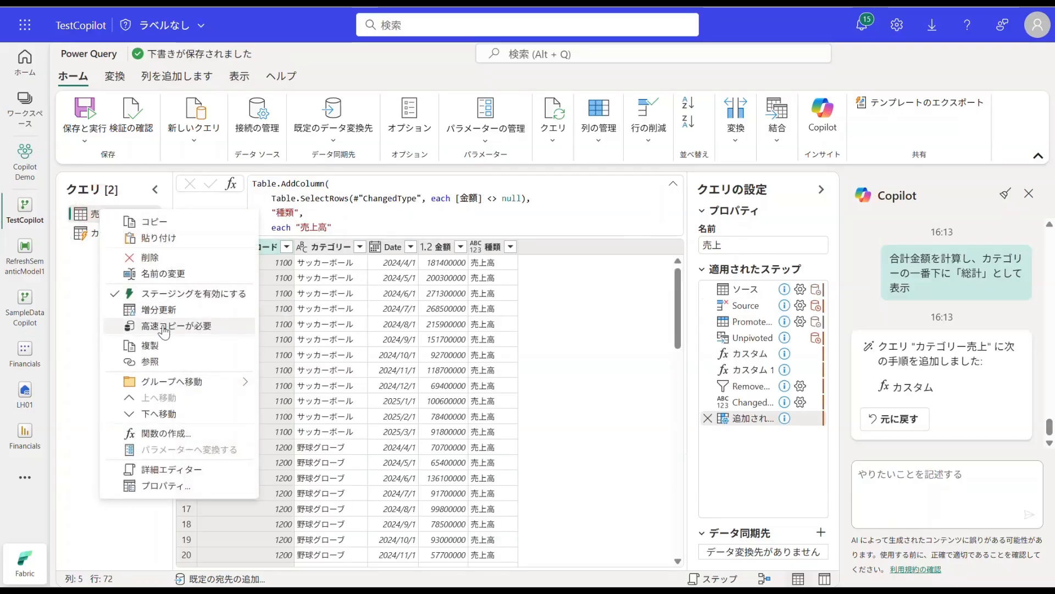
pyautogui.click(150, 345)
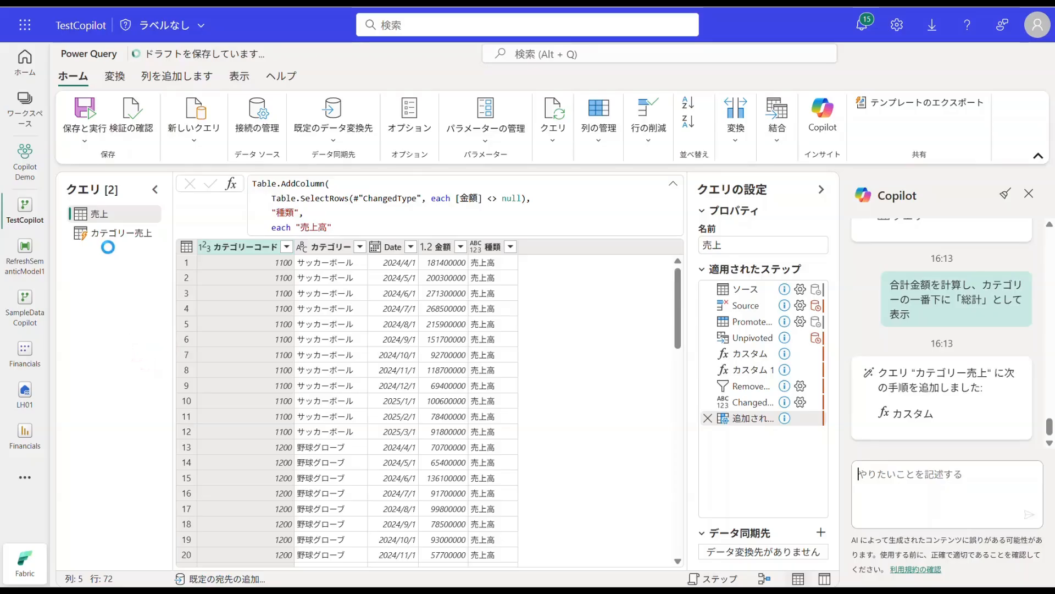
pyautogui.doubleClick(110, 253)
pyautogui.write('粗利益')
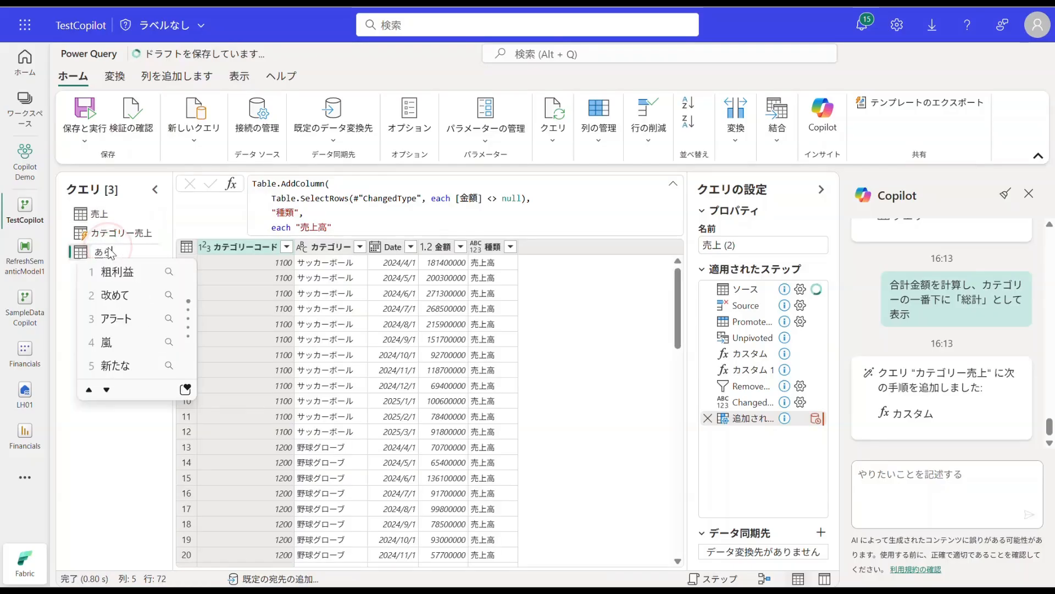
pyautogui.press('Return')
pyautogui.press('Return')
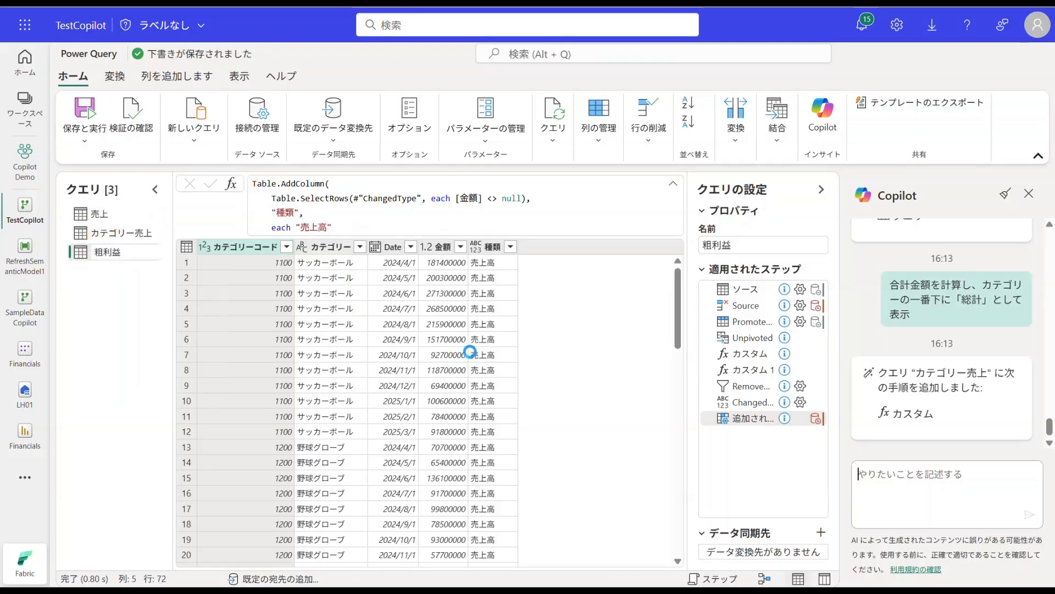
pyautogui.click(405, 353)
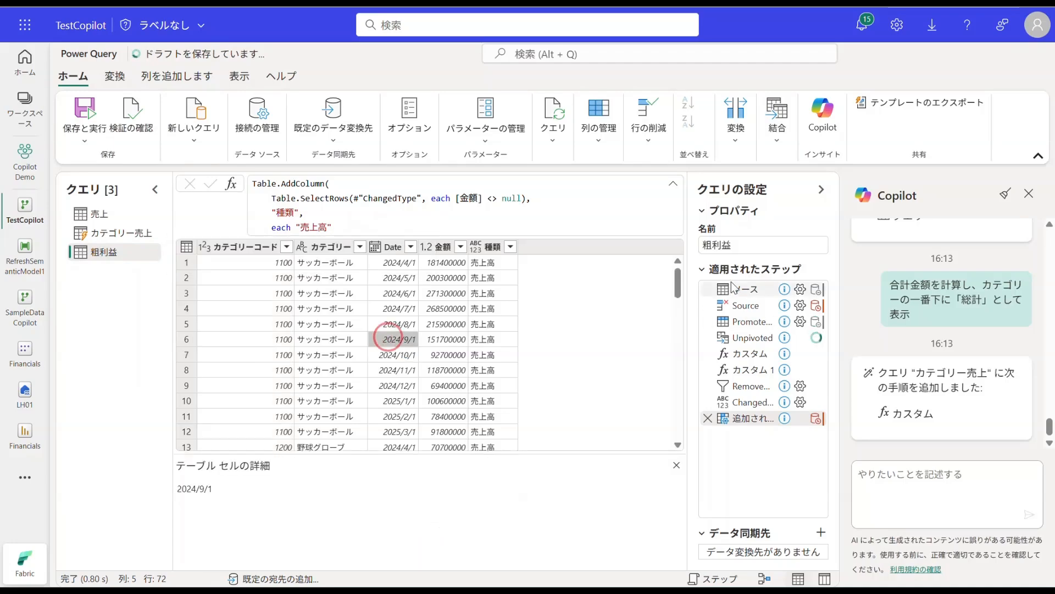
# Step: Replace the source table of the 粗利益 query with the 粗利益 table copied from Sheet1 of the Excel workbook
pyautogui.click(748, 291)
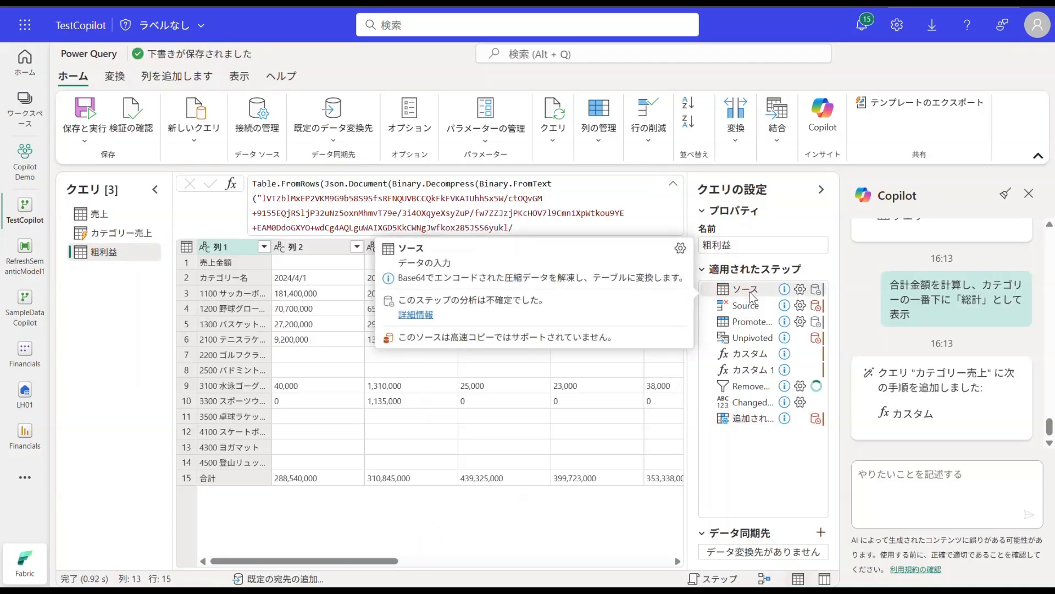
pyautogui.doubleClick(752, 295)
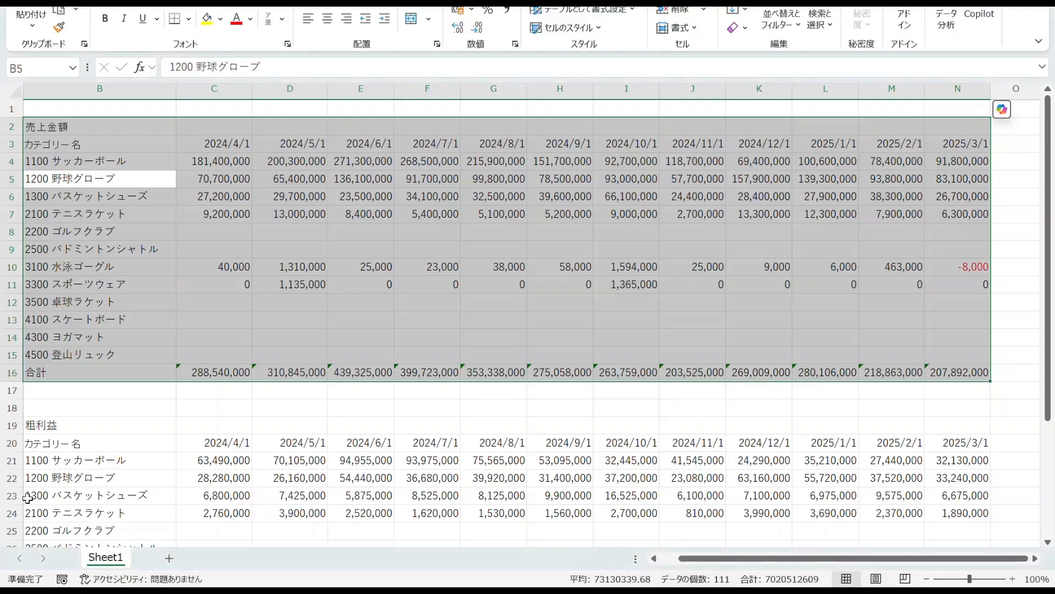
pyautogui.click(96, 478)
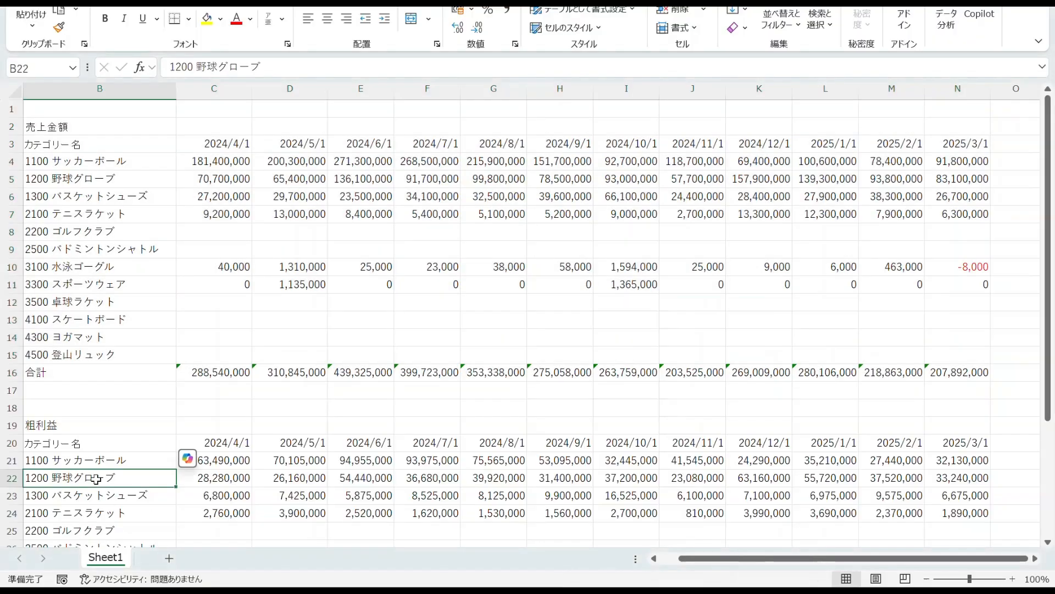
pyautogui.hotkey('ctrl', 'a')
pyautogui.hotkey('ctrl', 'c')
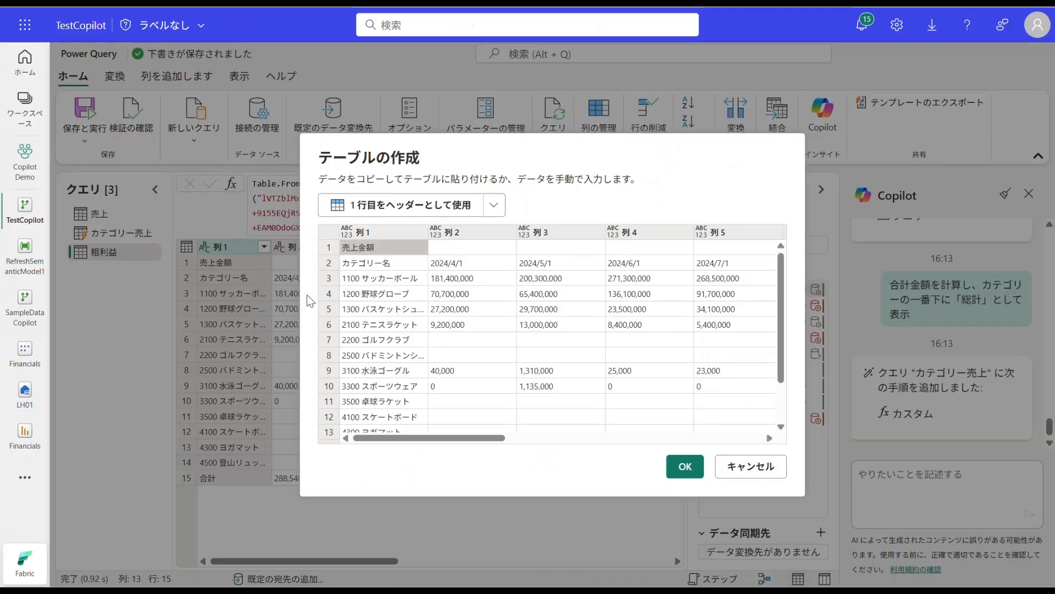
pyautogui.hotkey('ctrl', 'v')
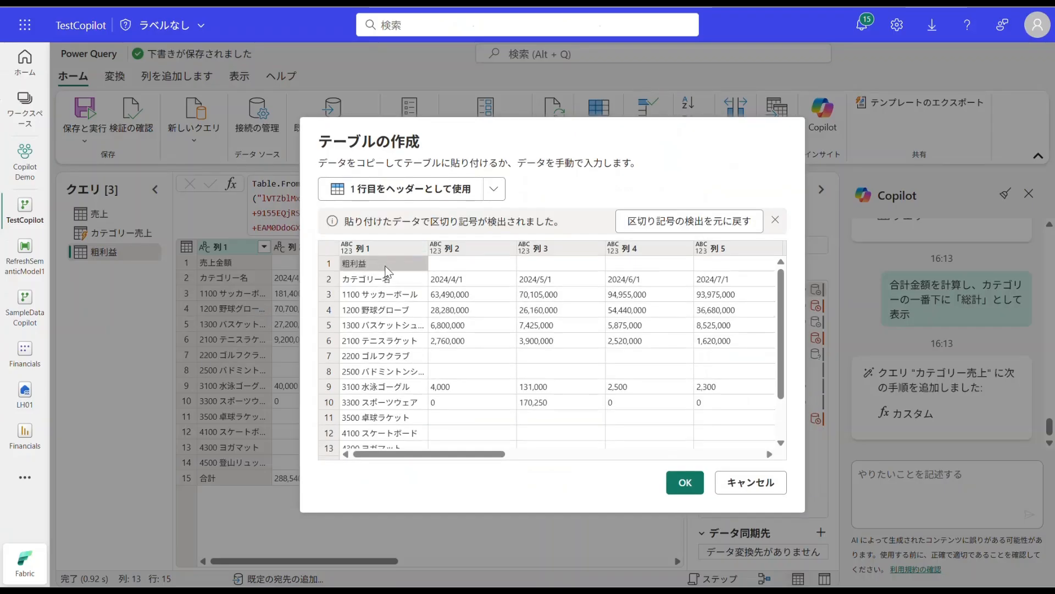
pyautogui.click(685, 483)
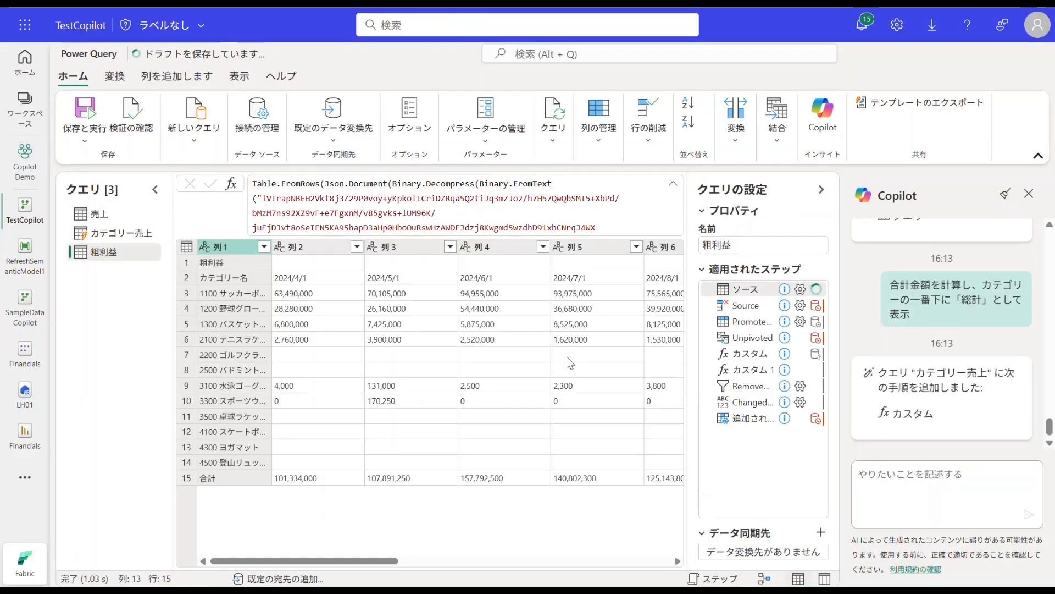
# Step: In the 粗利益 query's added custom column step, change the 種類 value in the formula to "粗利益"
pyautogui.click(757, 420)
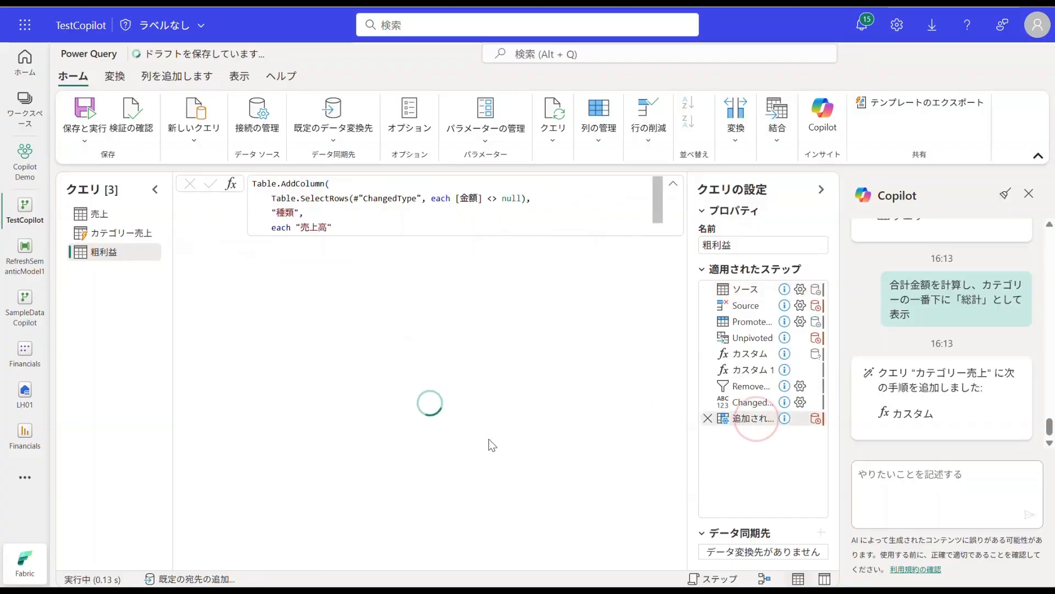
pyautogui.scroll(-1, 322, 226)
pyautogui.click(313, 227)
pyautogui.doubleClick(314, 213)
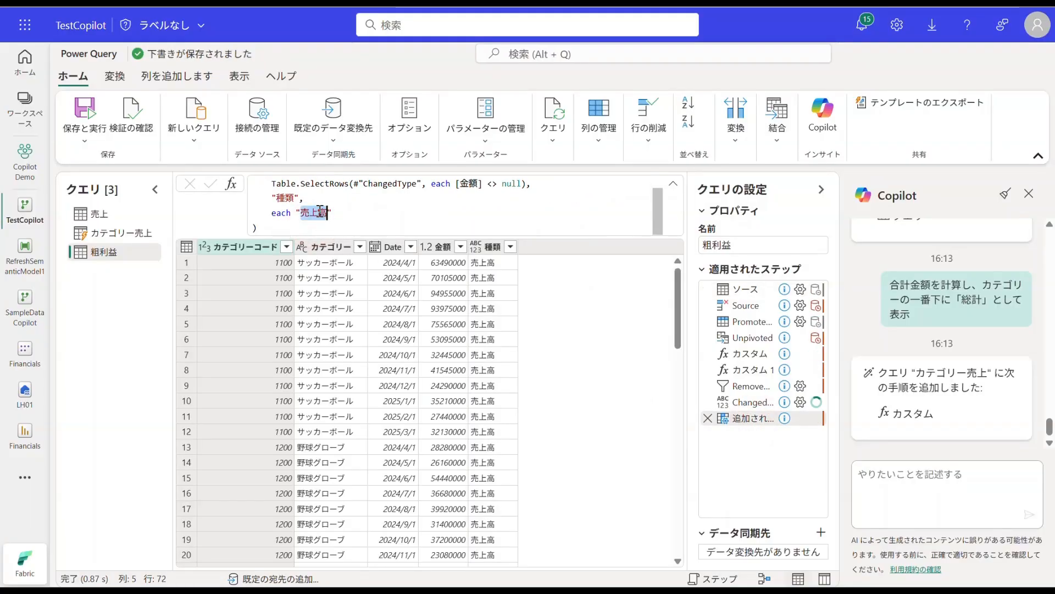
pyautogui.write('粗利益')
pyautogui.press('Return')
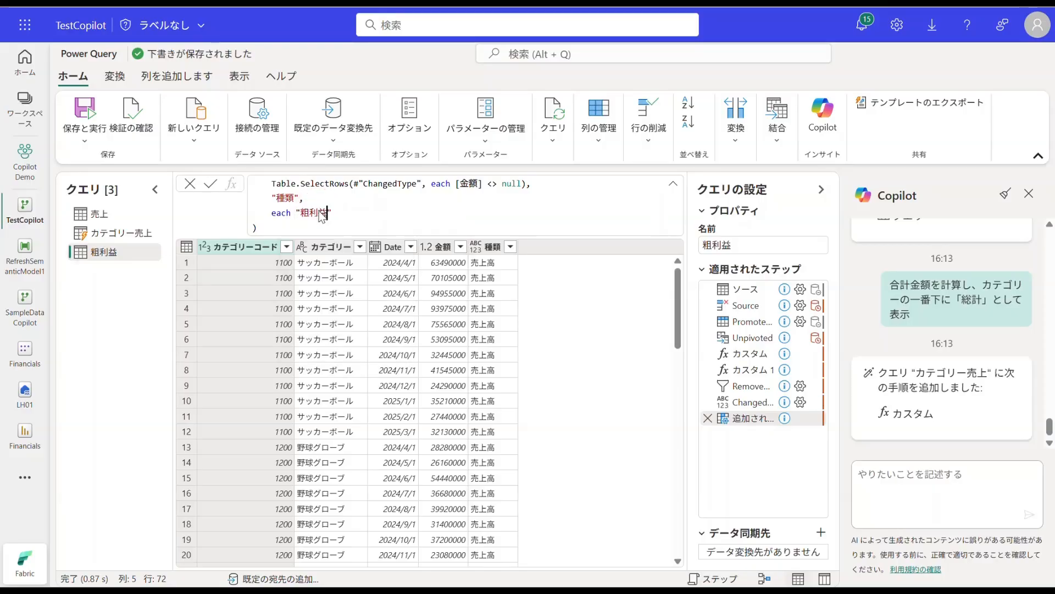
pyautogui.press('Return')
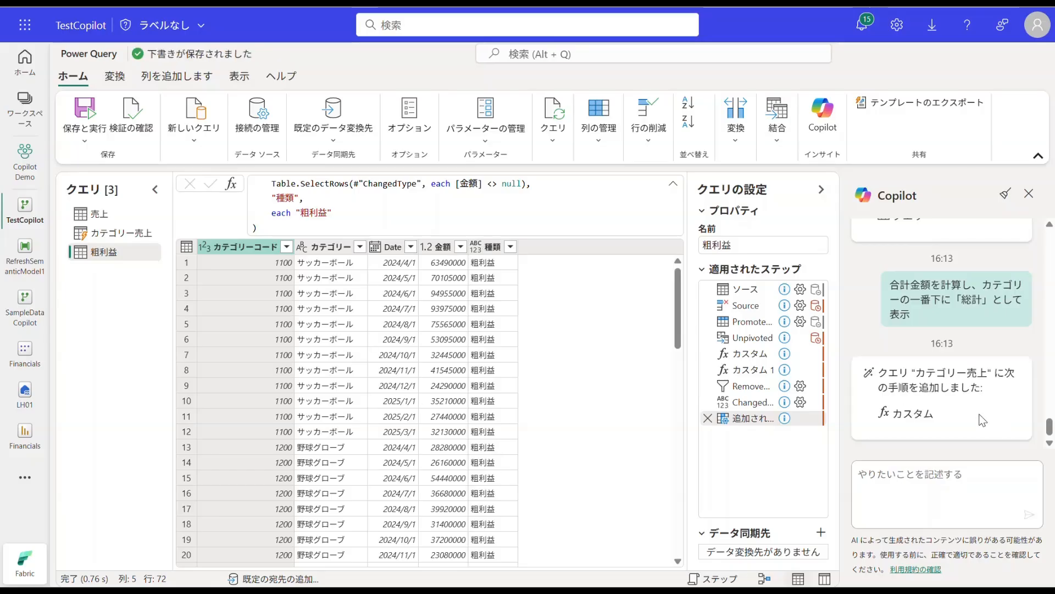
# Step: Reuse the earlier Copilot prompt "カテゴリーでグループ化し、金額を集計した新しいクエリを作成して" on the 粗利益 query
pyautogui.scroll(10, 983, 420)
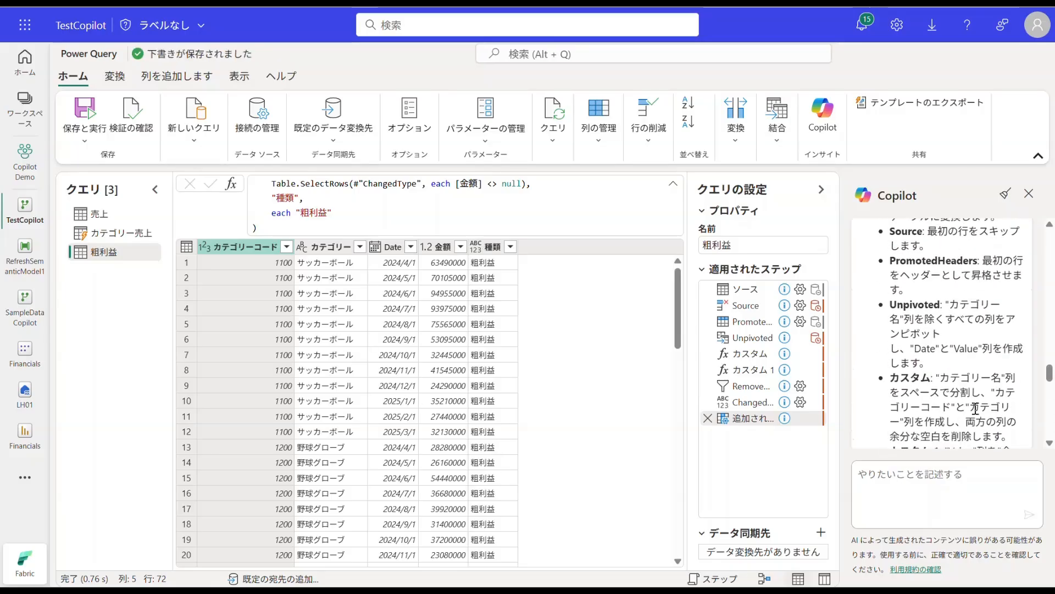
pyautogui.scroll(5, 977, 408)
pyautogui.scroll(-10, 979, 405)
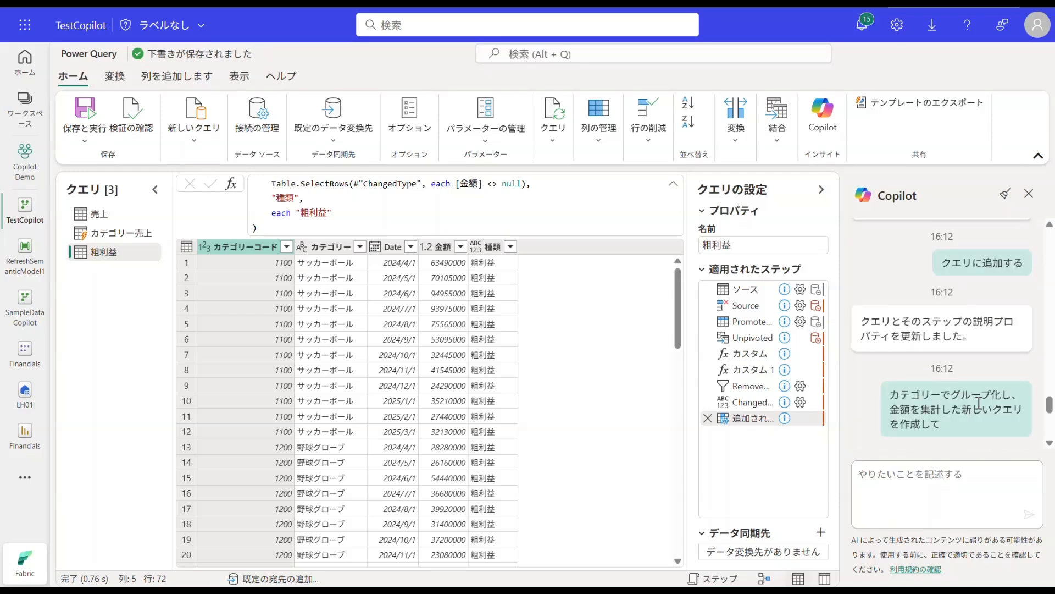
pyautogui.moveTo(945, 426); pyautogui.dragTo(892, 393)
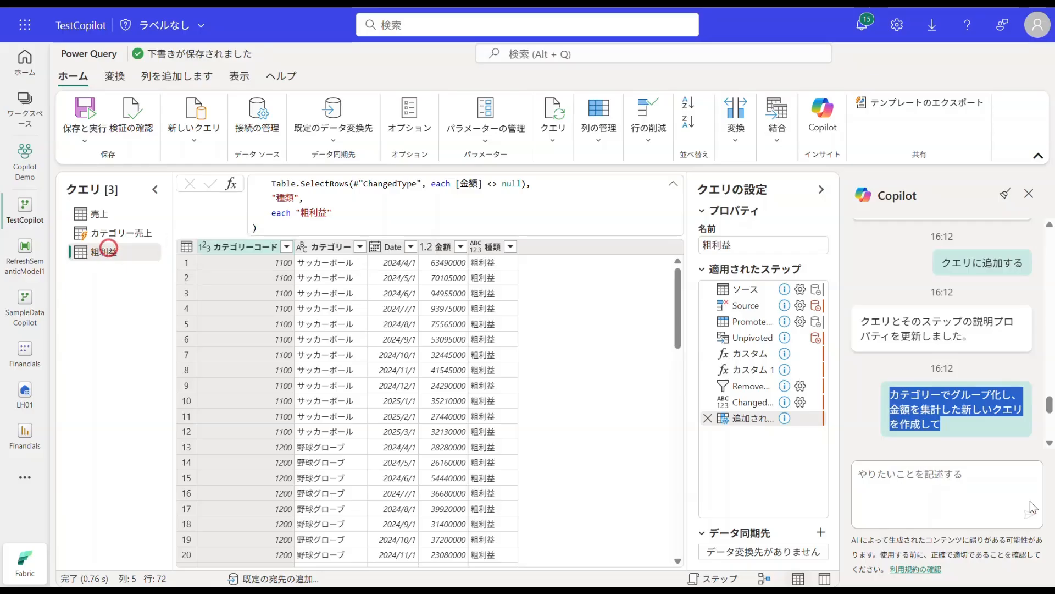
pyautogui.click(883, 476)
pyautogui.hotkey('ctrl', 'v')
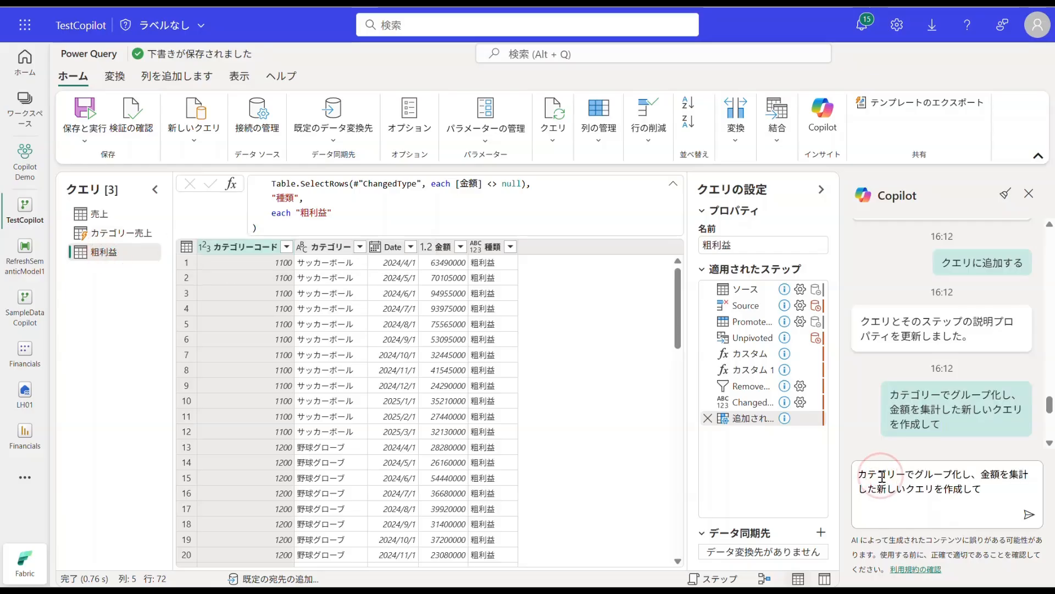
pyautogui.press('Return')
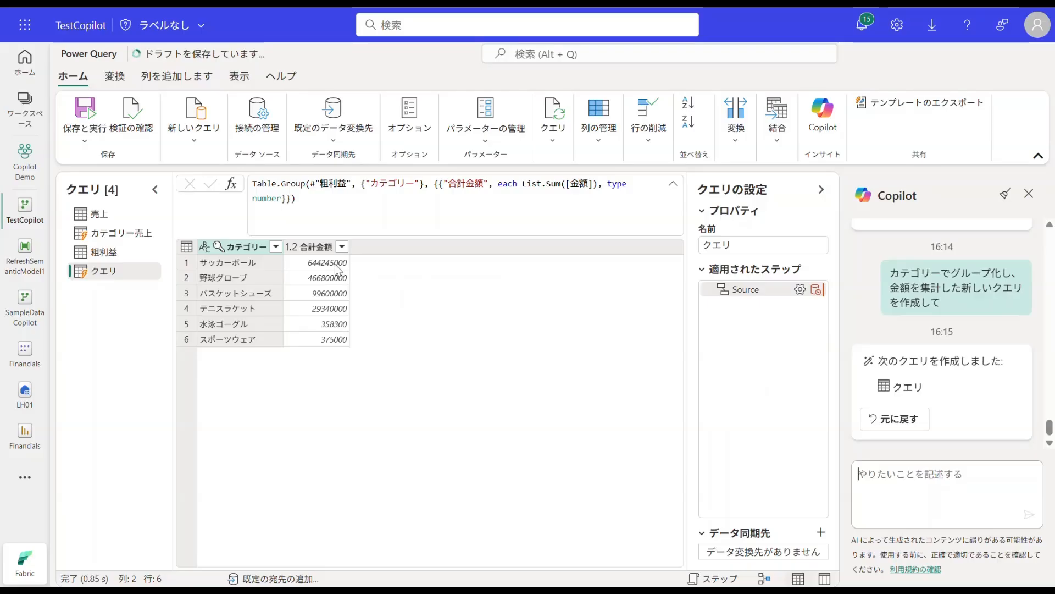
# Step: Rename the new grouped query as カテゴリー粗利益
pyautogui.doubleClick(126, 271)
pyautogui.write('kate')
pyautogui.press('Tab')
pyautogui.press('Tab')
pyautogui.press('Return')
pyautogui.write('arari')
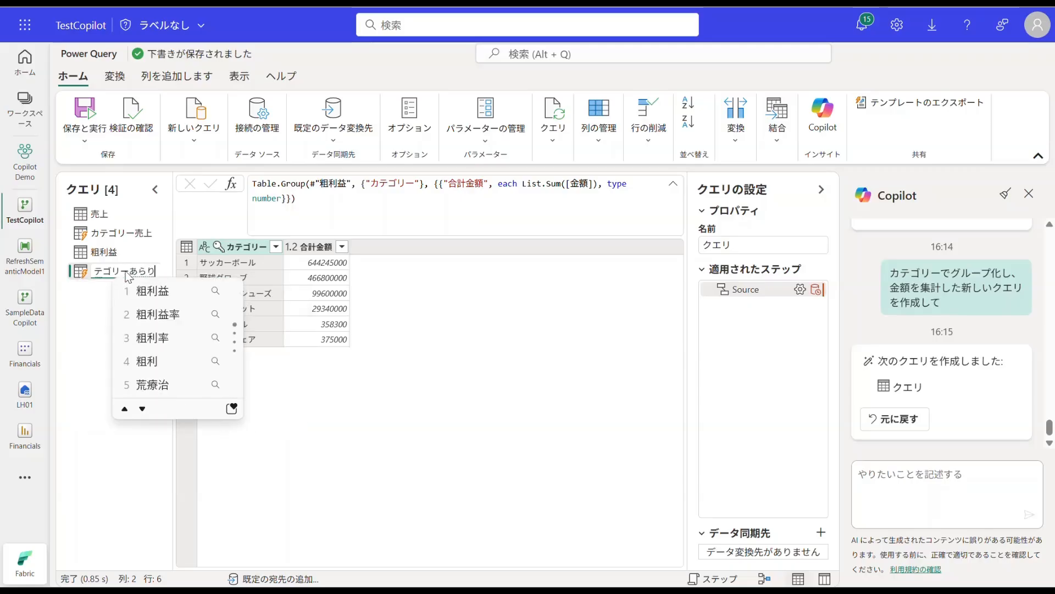
pyautogui.press('Return')
pyautogui.press('Return')
# Step: Reuse the Copilot prompt "合計金額を計算し、カテゴリーの一番下に「総計」として表示" on カテゴリー粗利益 and check the total's cell
pyautogui.scroll(10, 946, 362)
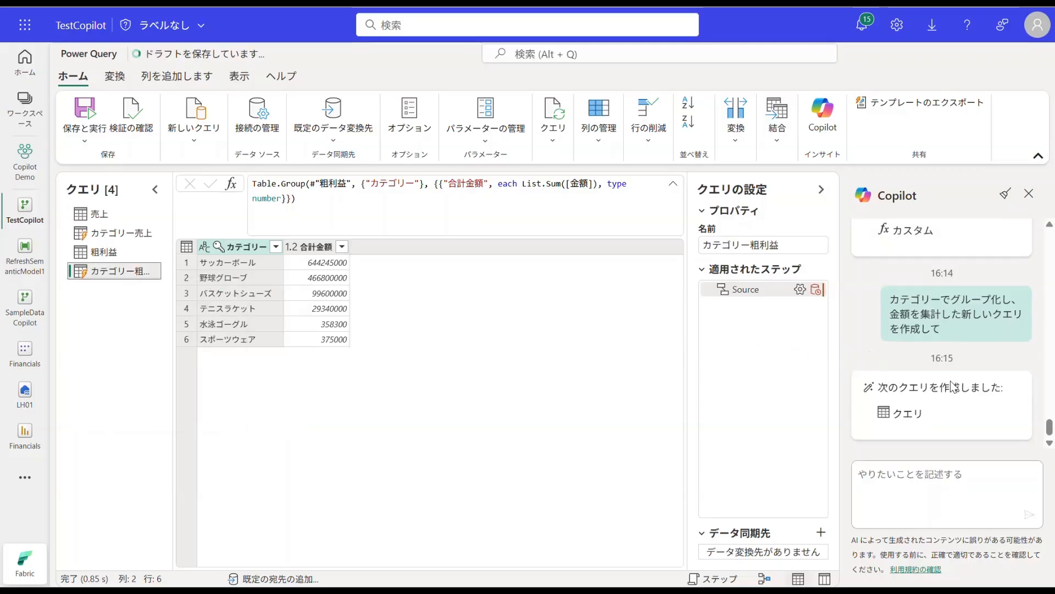
pyautogui.moveTo(937, 356); pyautogui.dragTo(889, 321)
pyautogui.hotkey('ctrl', 'c')
pyautogui.click(929, 476)
pyautogui.hotkey('ctrl', 'v')
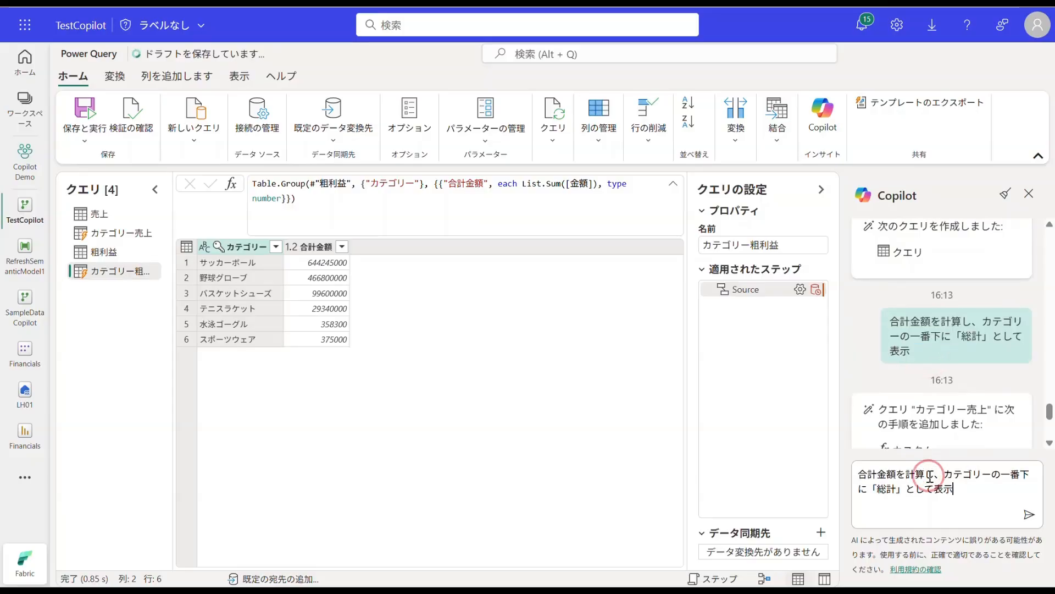
pyautogui.press('Return')
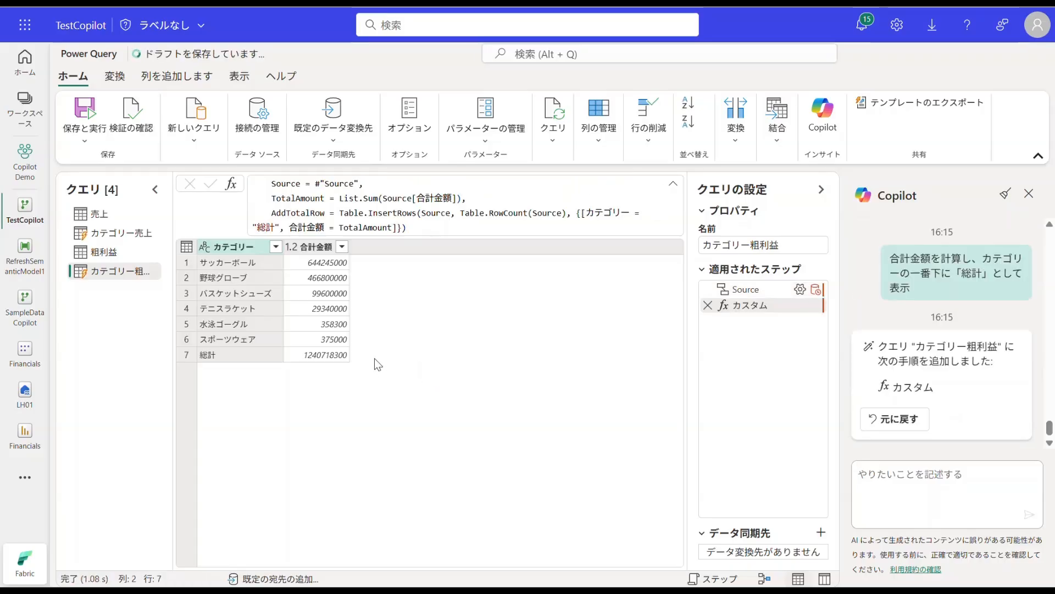
pyautogui.click(323, 359)
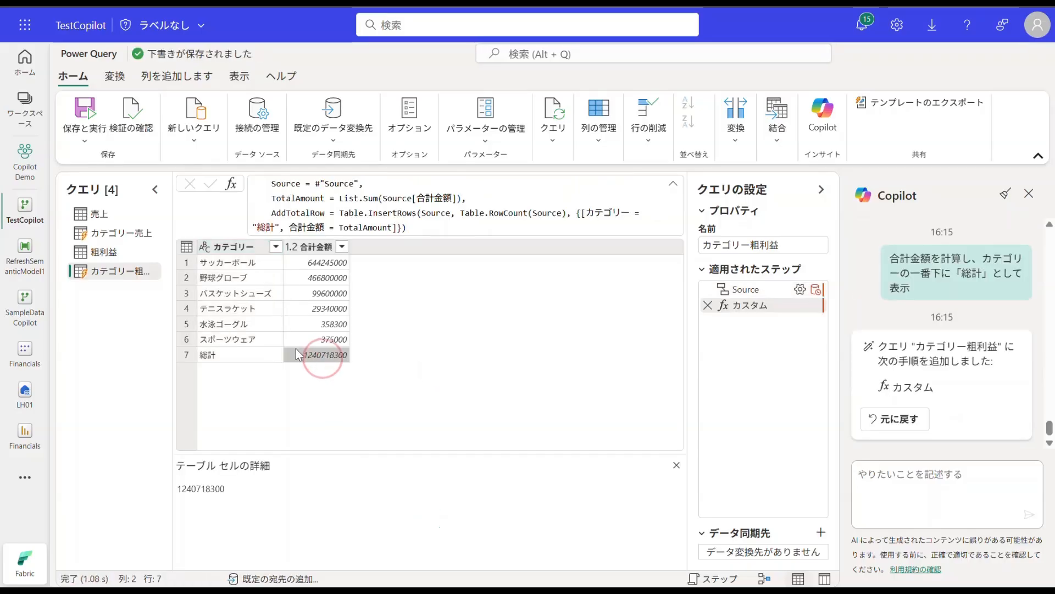
# Step: In the 売上 query, ask Copilot to append the gross profit query with "このクエリと「粗利益」をアペンドして"
pyautogui.click(134, 219)
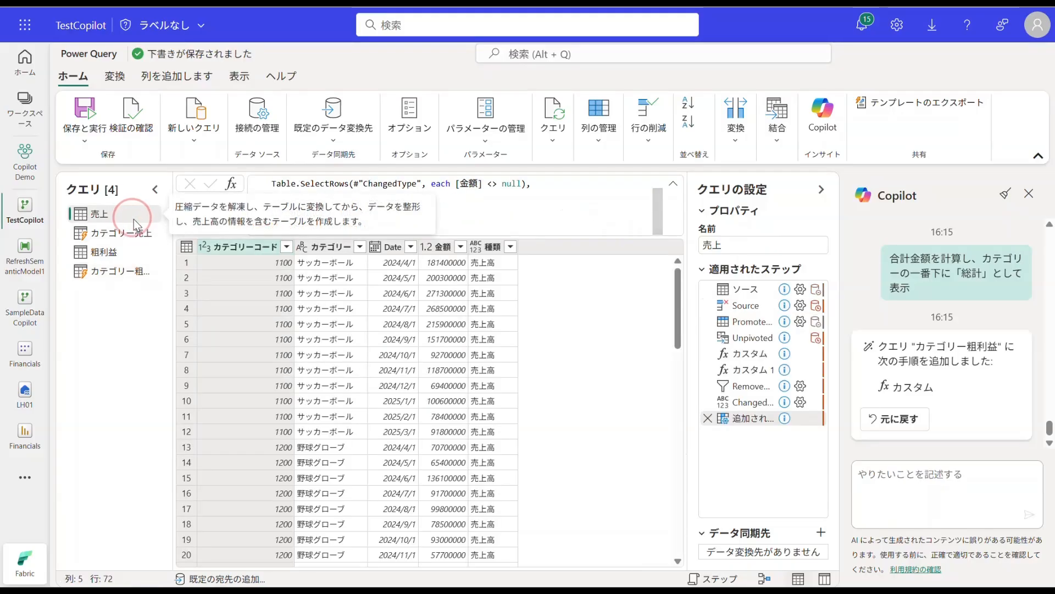
pyautogui.click(936, 481)
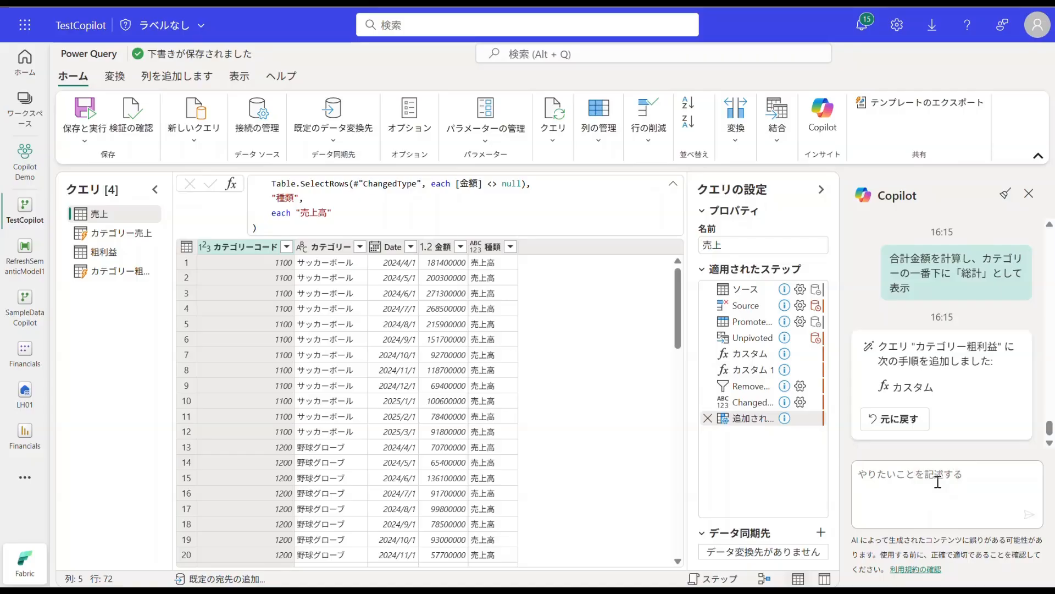
pyautogui.write('konokueri')
pyautogui.write('t')
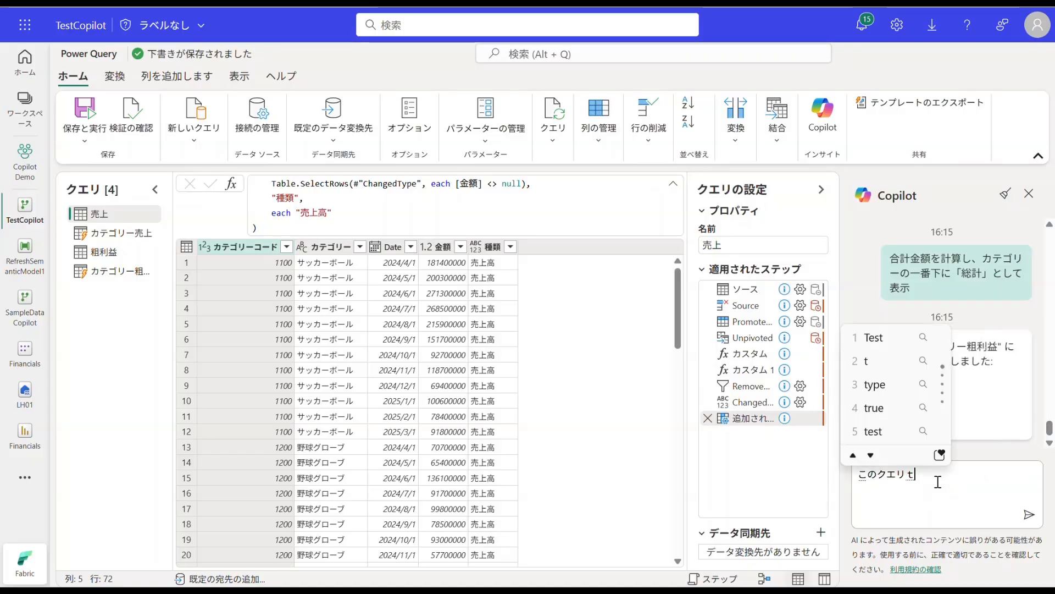
pyautogui.write('o[ararieki')
pyautogui.press('space')
pyautogui.press('Return')
pyautogui.press('Right')
pyautogui.write('woapentdo')
pyautogui.press('space')
pyautogui.write('ds')
pyautogui.press('BackSpace')
pyautogui.press('BackSpace')
pyautogui.write('site')
pyautogui.press('Return')
pyautogui.press('Return')
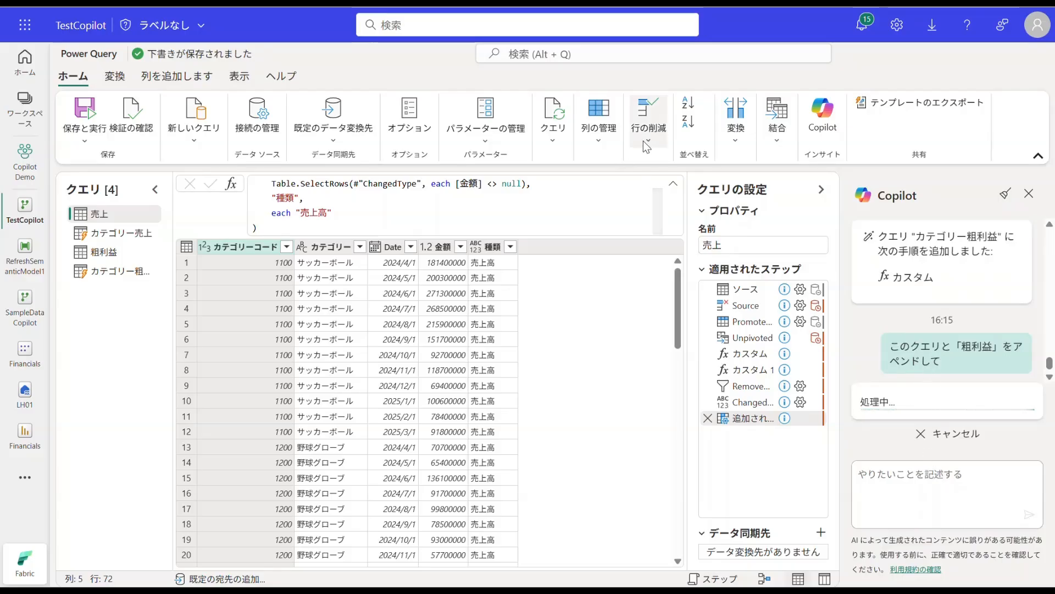
# Step: Look at the commands for combining queries, and check which values the appended table's 種類 column contains without filtering it
pyautogui.click(776, 130)
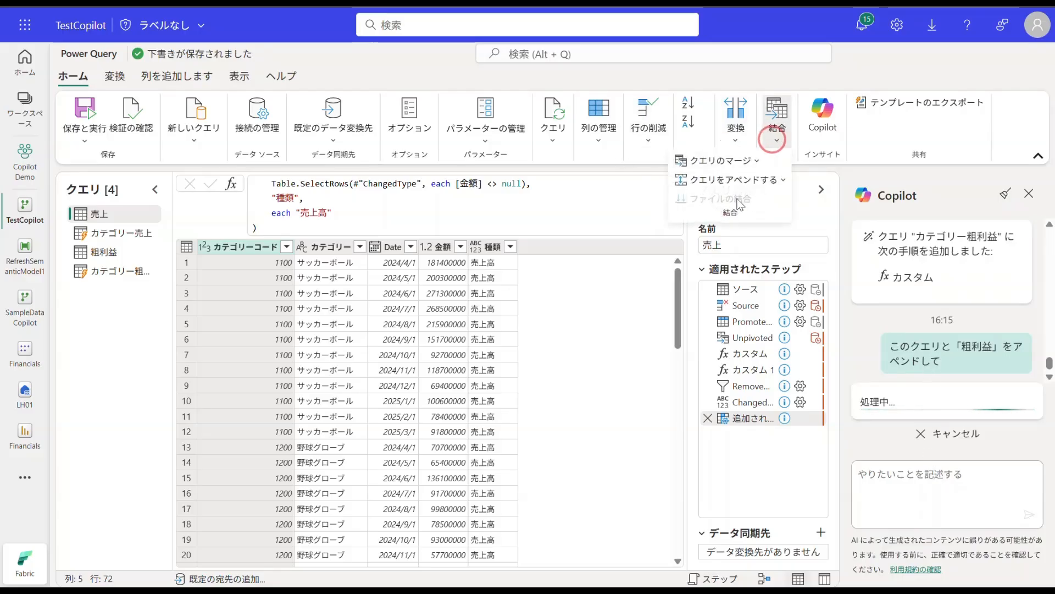
pyautogui.click(853, 330)
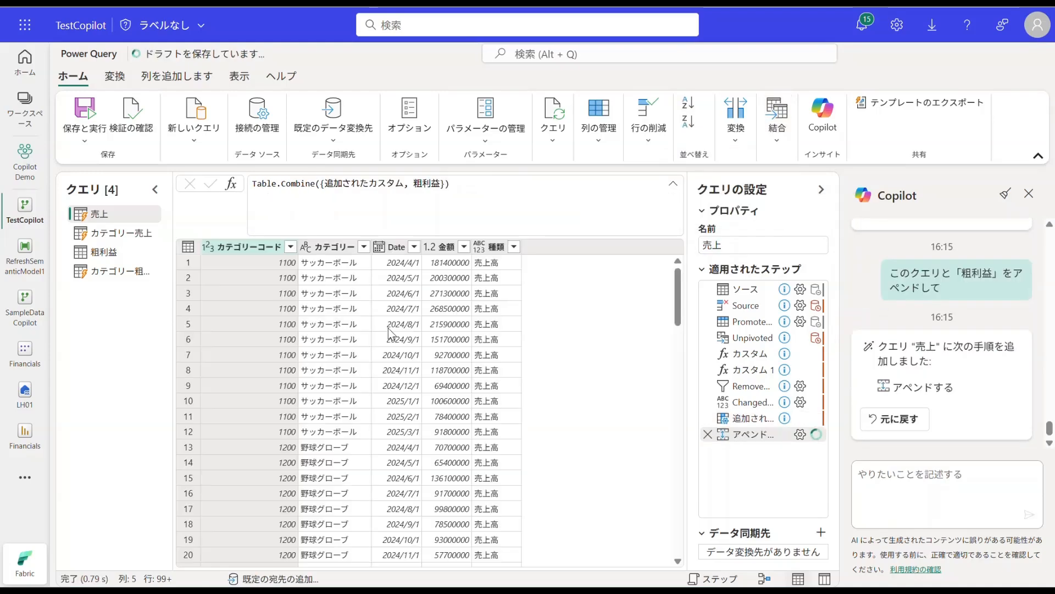
pyautogui.click(511, 247)
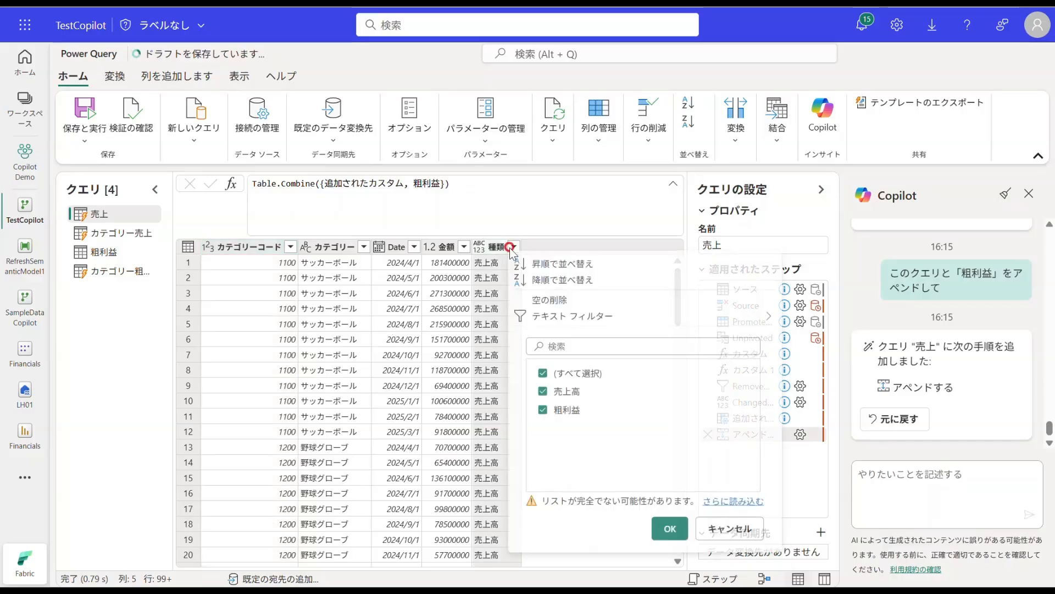
pyautogui.click(734, 530)
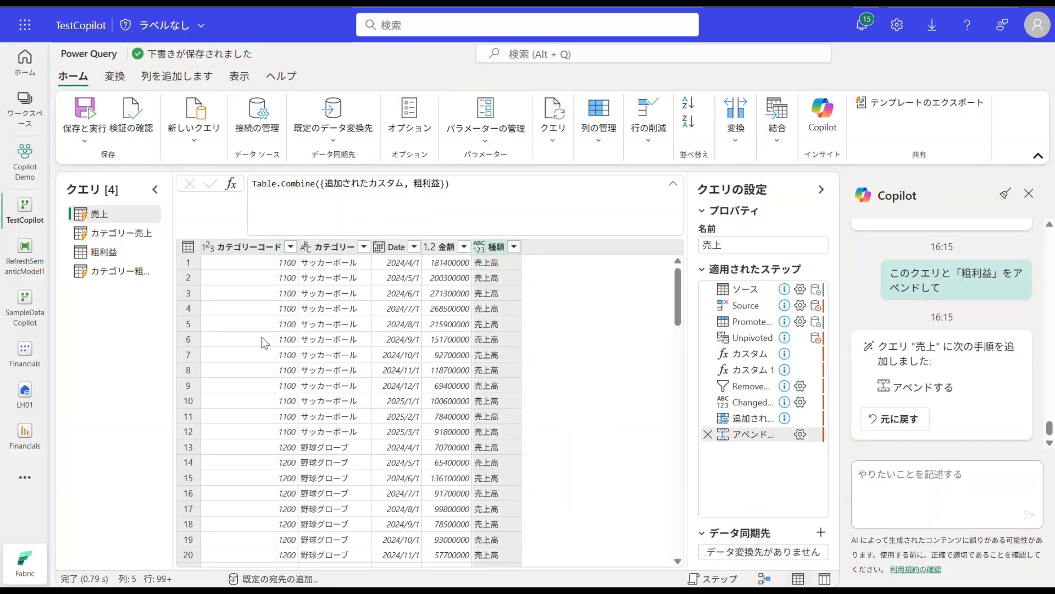